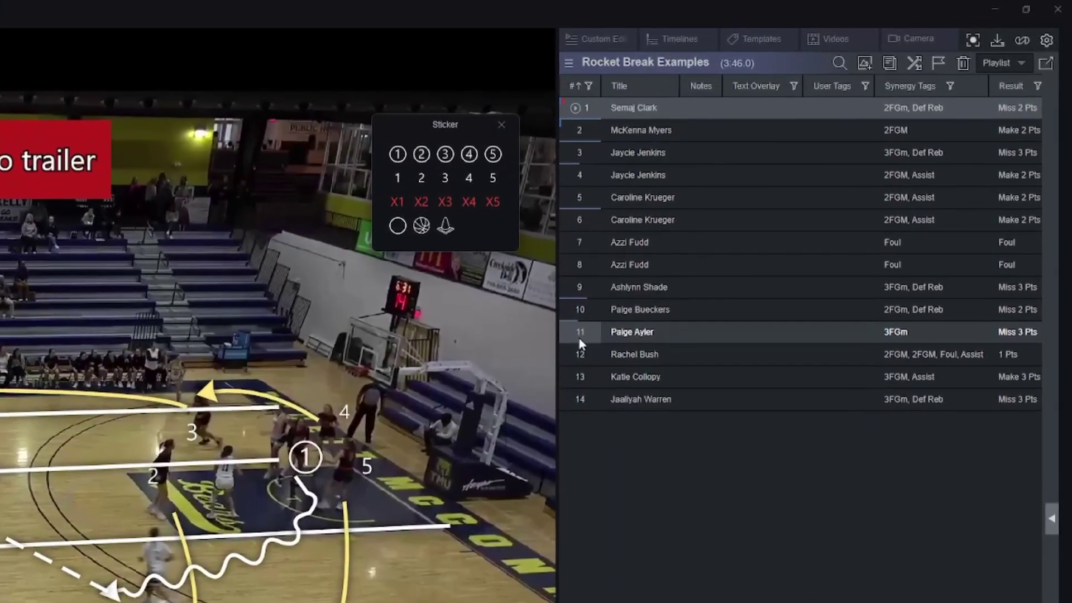
- Load playlist clip 12, the CIU vs PIKE third-quarter play, and start playback
left_click(774, 199)
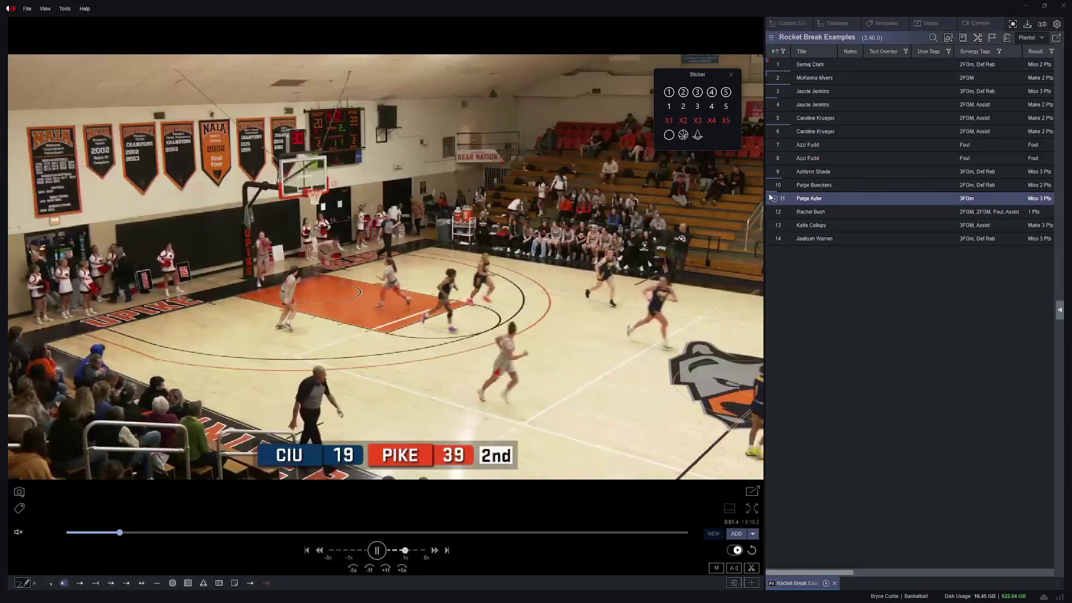
left_click(715, 254)
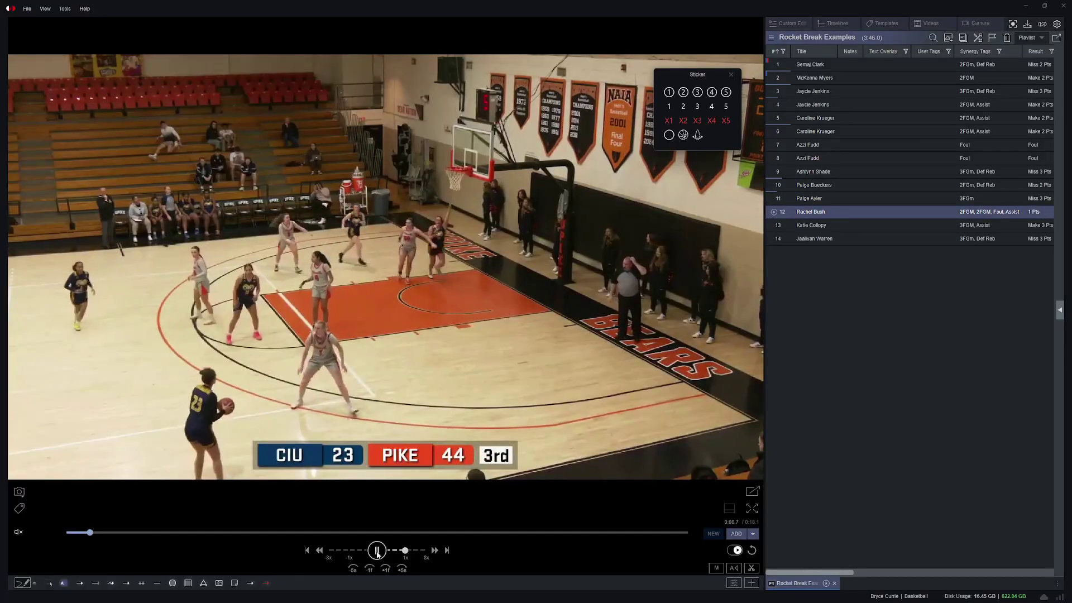
left_click(377, 550)
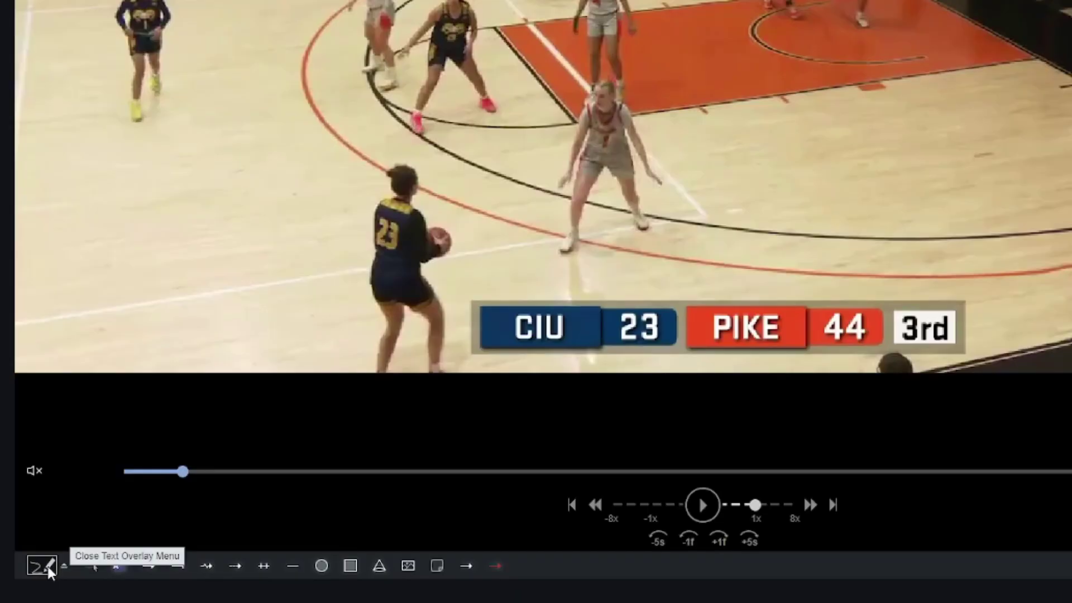
- Play the clip, sketching quick yellow arrows along the leftward path and toward the lane
left_click(48, 566)
left_click(709, 533)
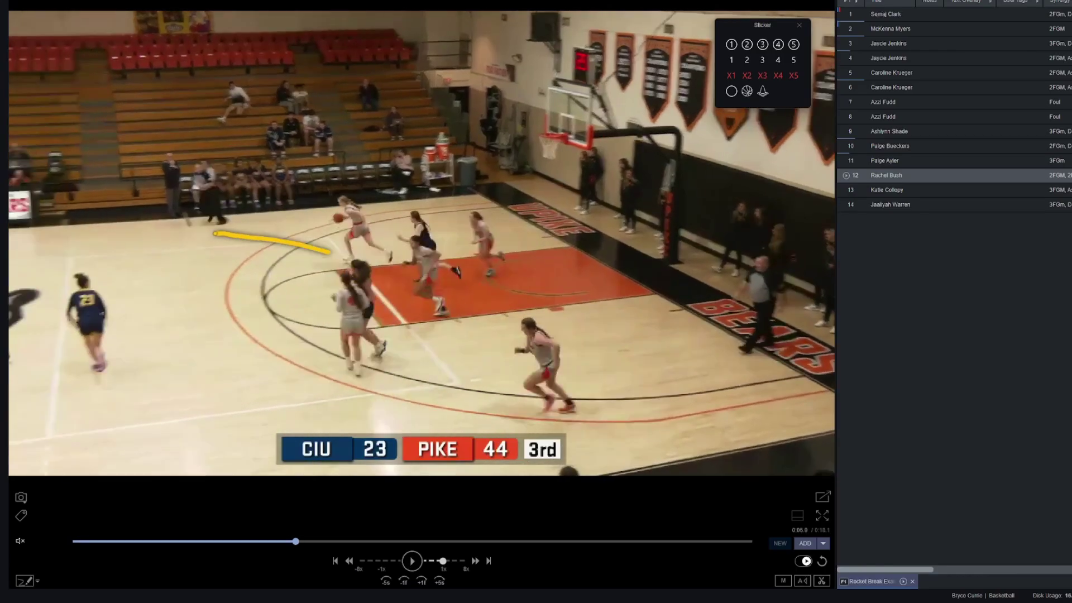
mouse_move(216, 233)
left_mouse_down()
mouse_move(139, 224)
mouse_move(122, 245)
mouse_move(148, 256)
left_mouse_up()
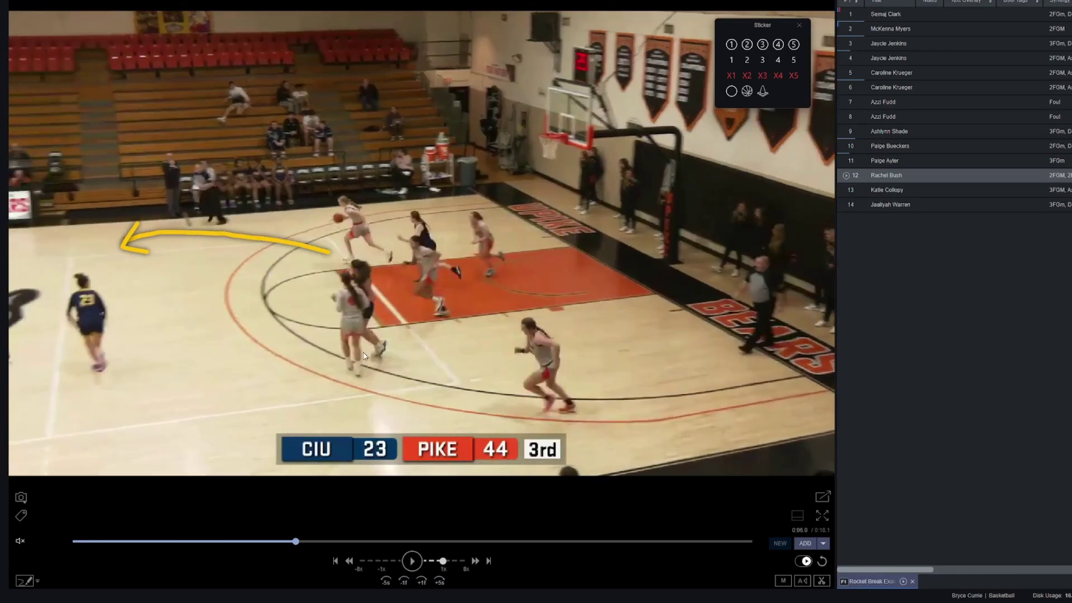
key("space")
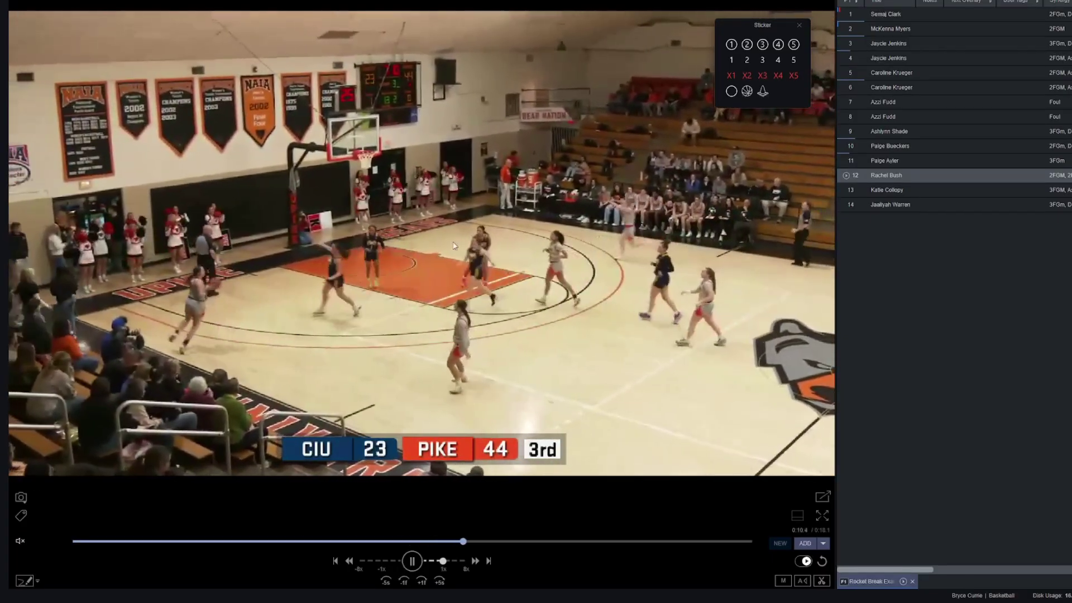
key("space")
mouse_move(244, 279)
left_mouse_down()
mouse_move(261, 304)
mouse_move(350, 313)
mouse_move(434, 263)
mouse_move(406, 266)
mouse_move(450, 277)
left_mouse_up()
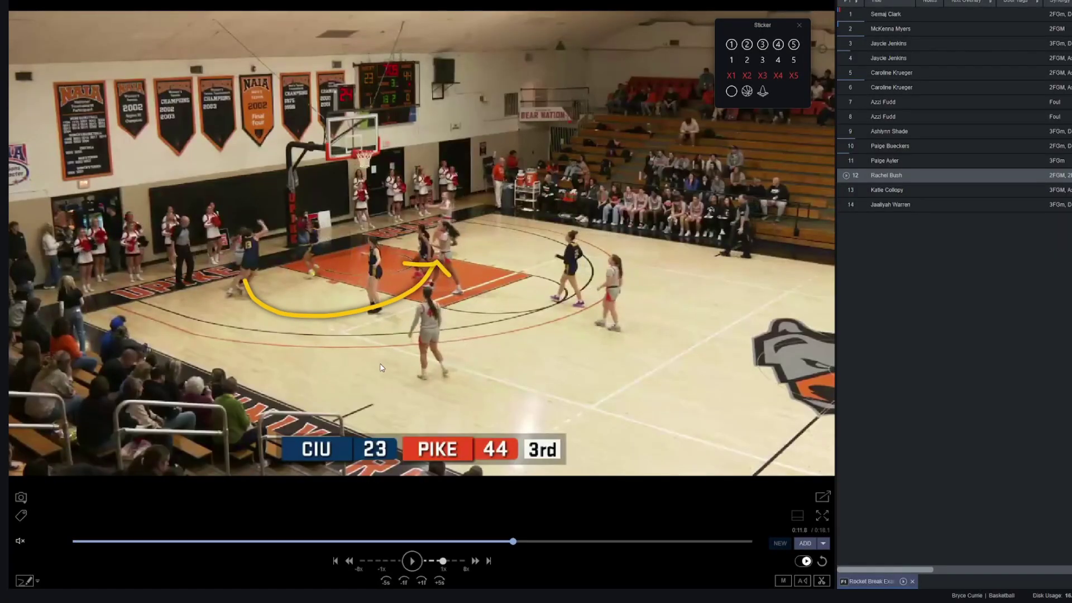
key("space")
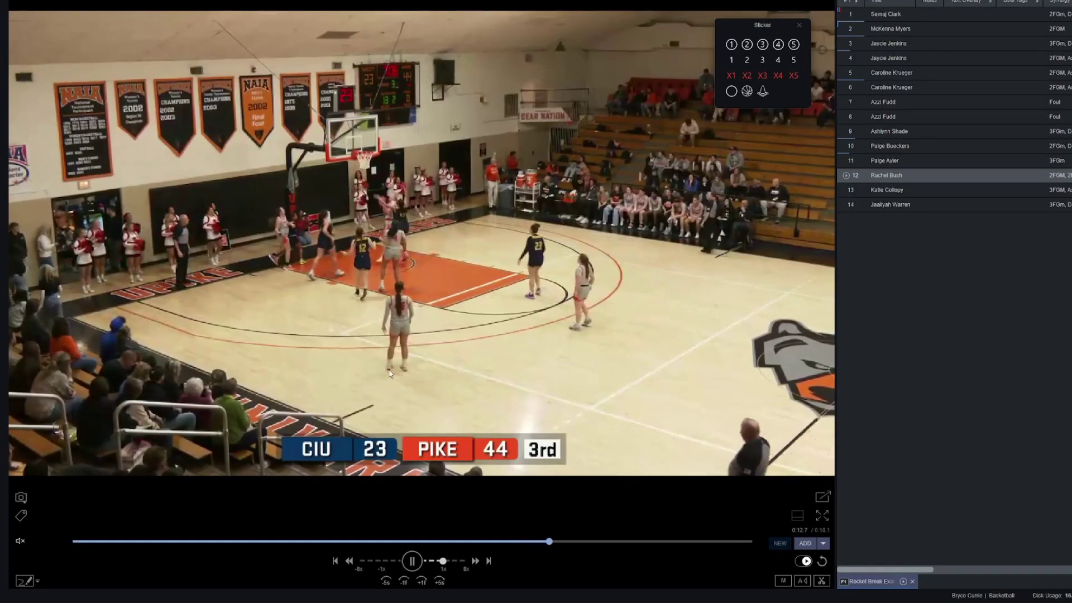
- Return to 0:04.7, replay briefly and pause with the annotation tools showing
left_click(413, 561)
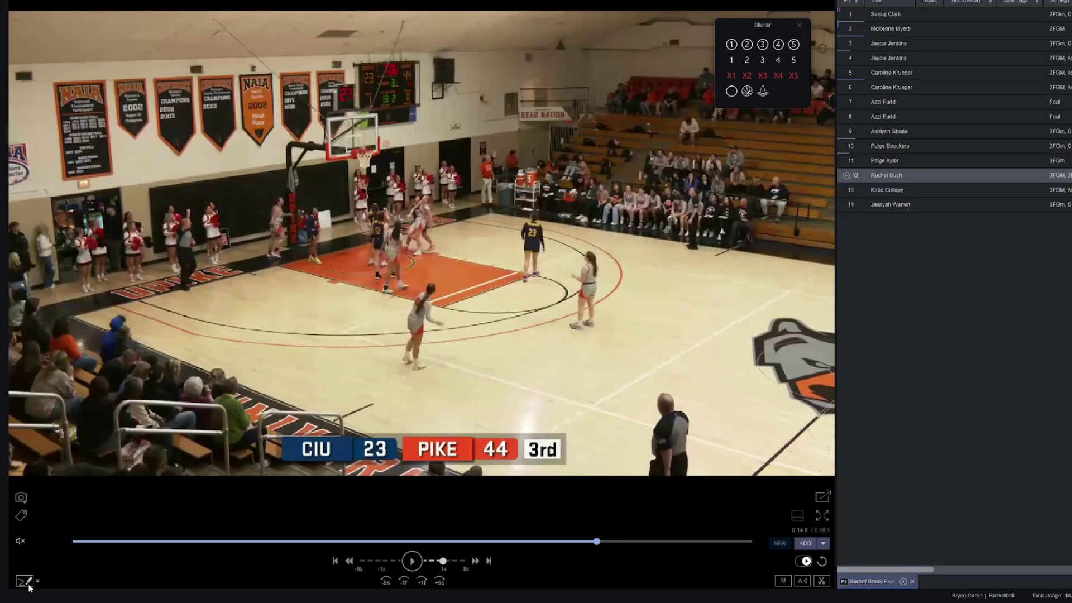
left_click(248, 542)
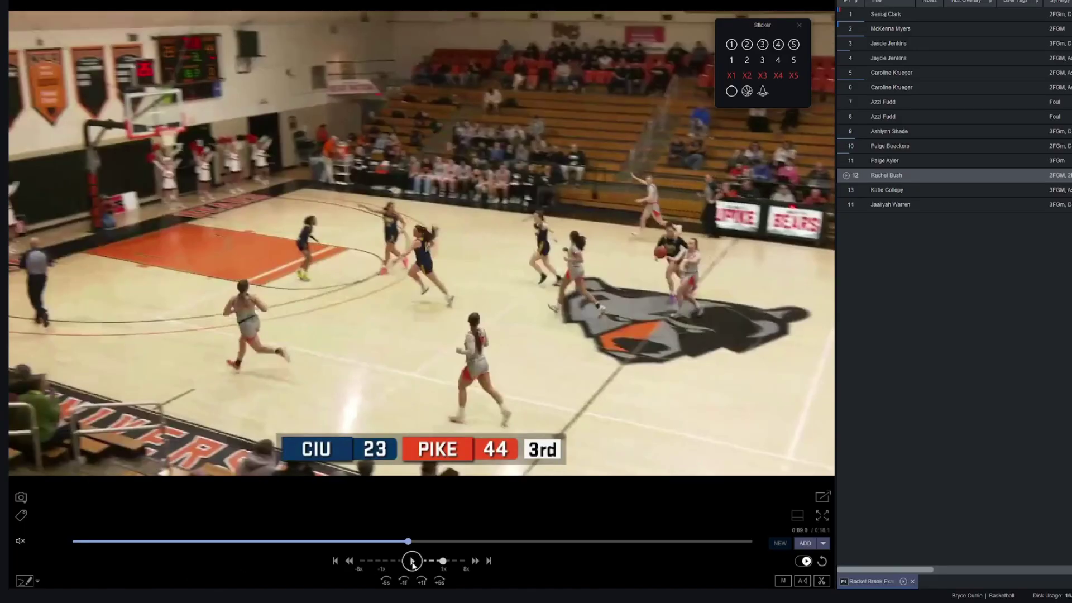
left_click(412, 560)
left_click(412, 560)
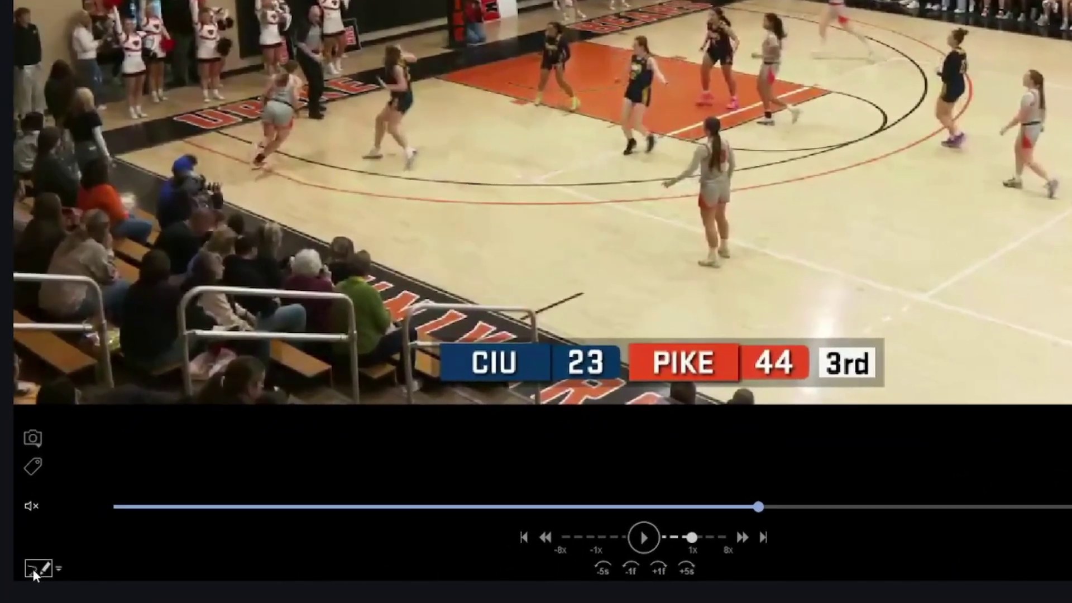
left_click(33, 568)
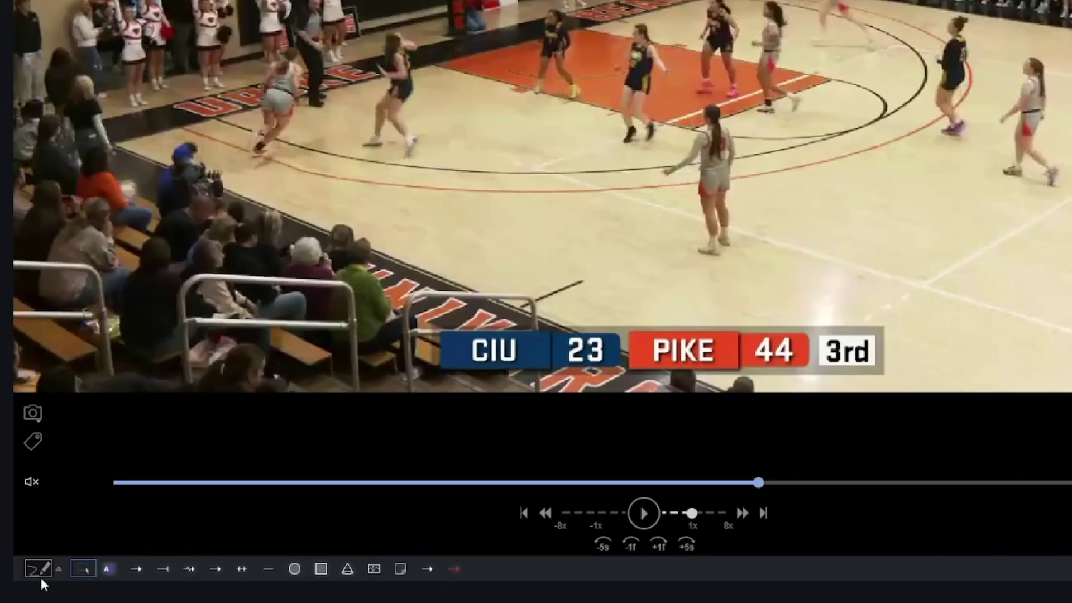
- Add an 'Eyes up' text box across the top of the frame and shrink it to fit
left_click(112, 570)
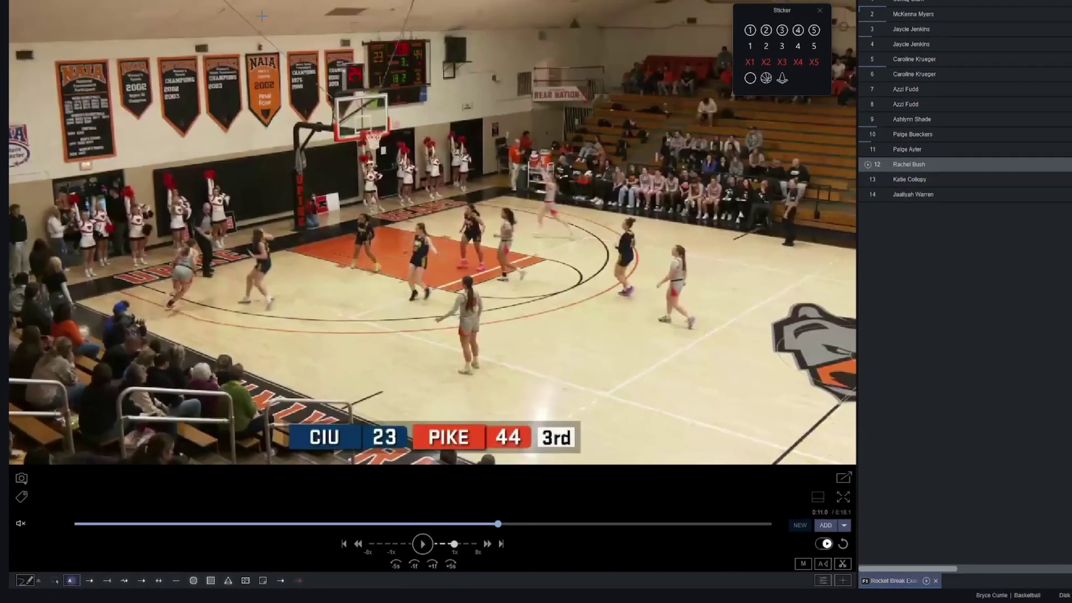
mouse_move(239, 6)
left_mouse_down()
mouse_move(363, 41)
mouse_move(610, 84)
left_mouse_up()
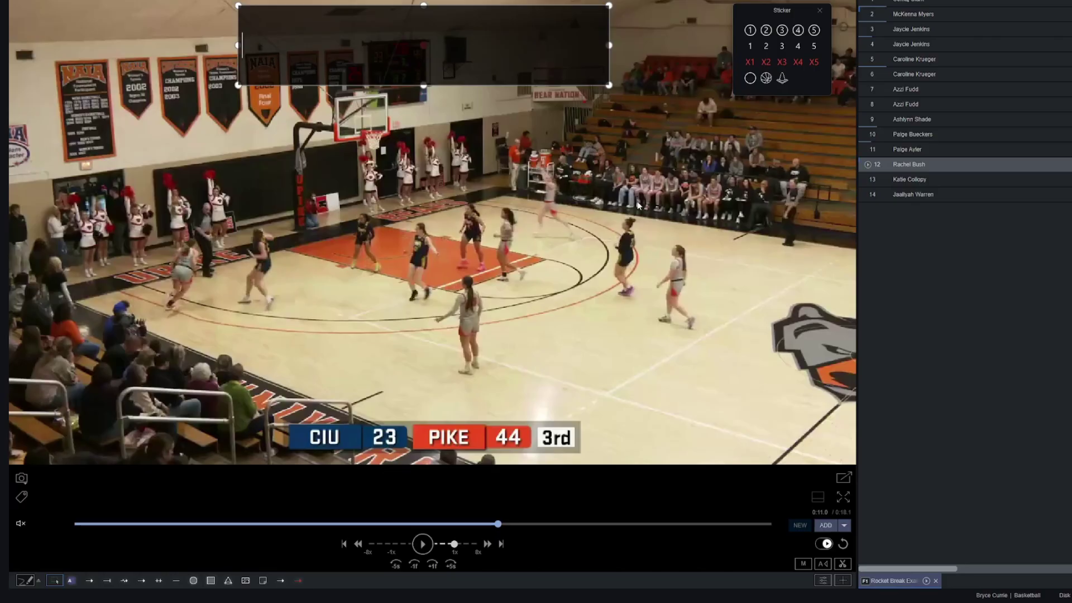
type("Eyes up")
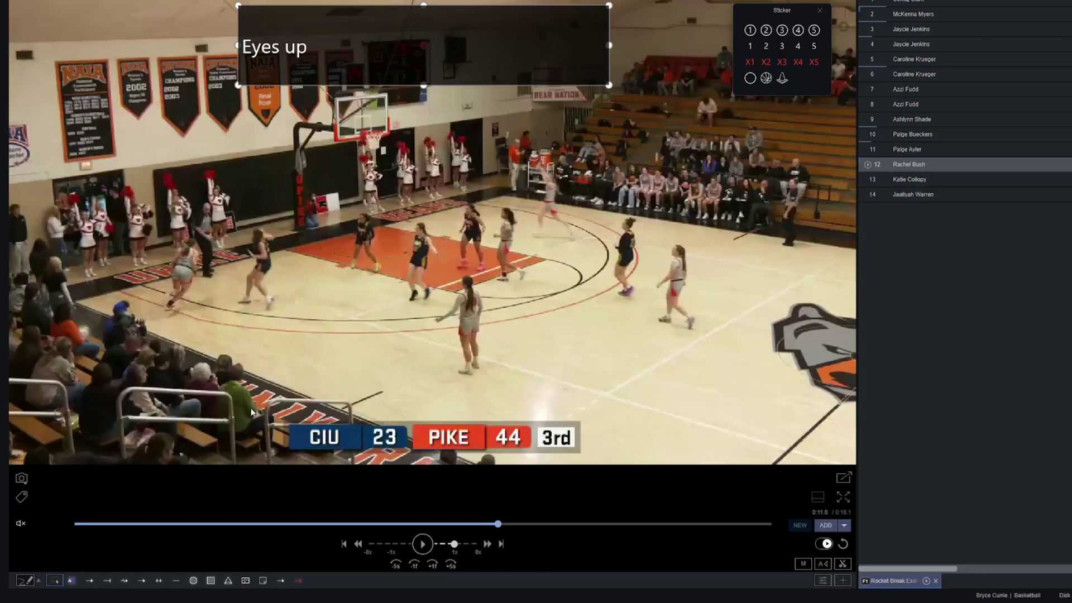
left_click(582, 378)
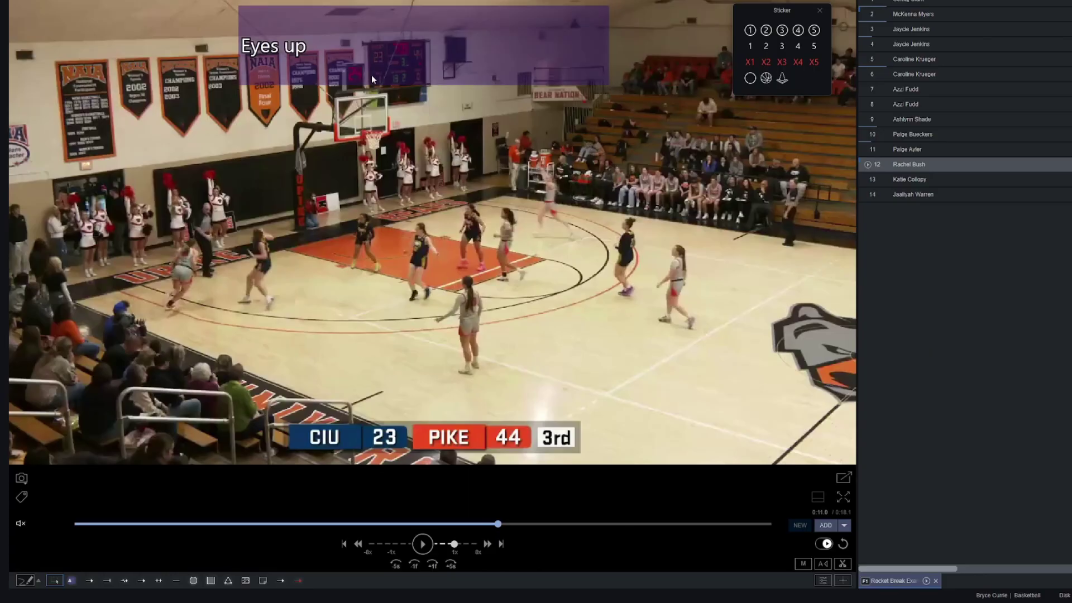
left_click(493, 56)
mouse_move(609, 85)
left_mouse_down()
mouse_move(306, 64)
mouse_move(353, 44)
left_mouse_up()
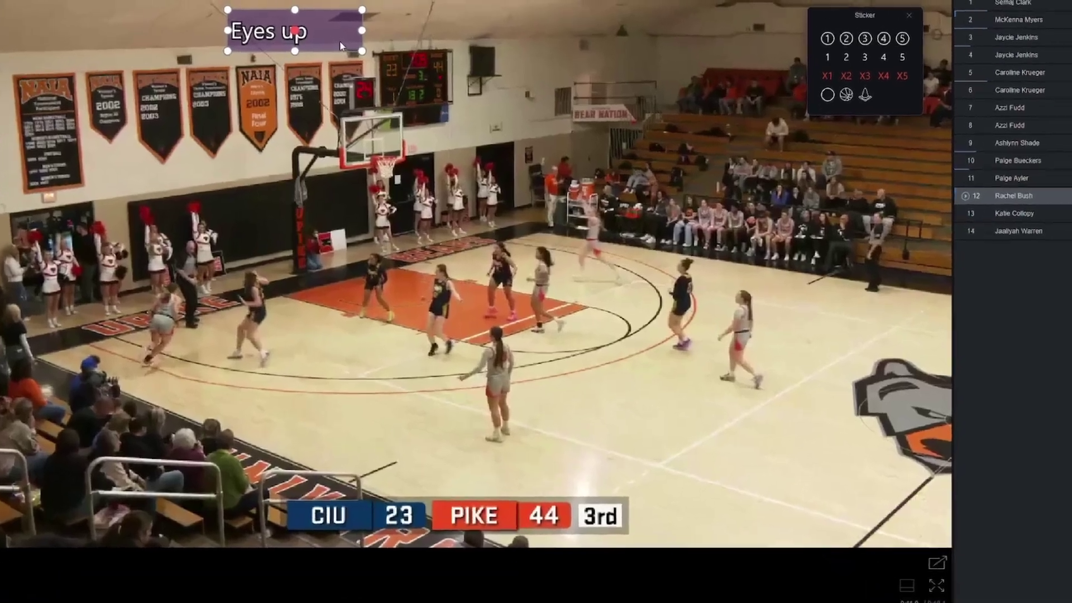
- Give the Eyes up label a white outline, mint fill, centred text and slightly lower opacity
right_click(331, 32)
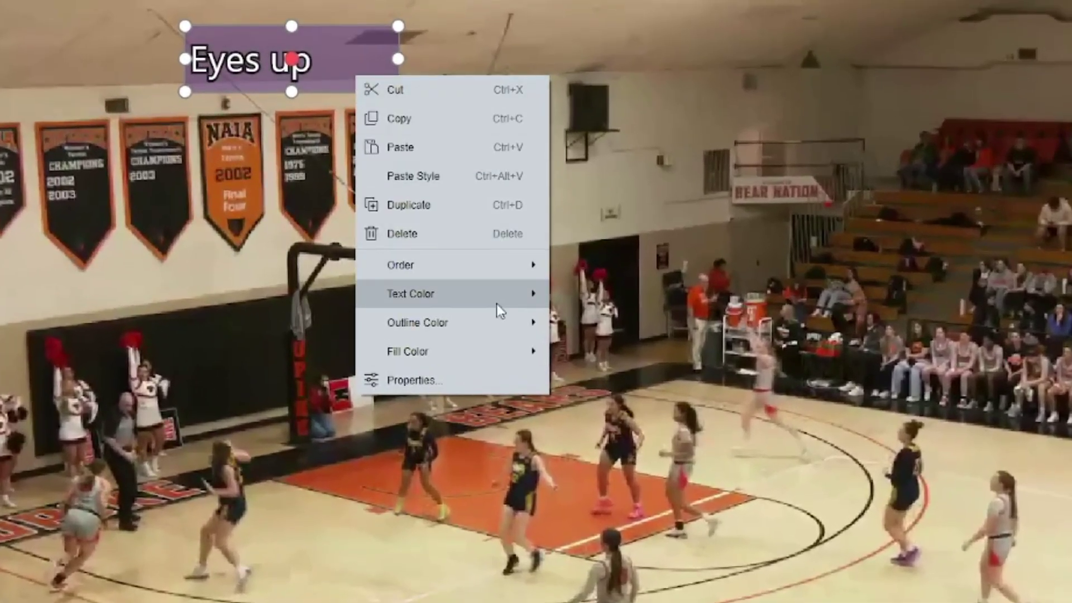
mouse_move(501, 316)
left_click(606, 337)
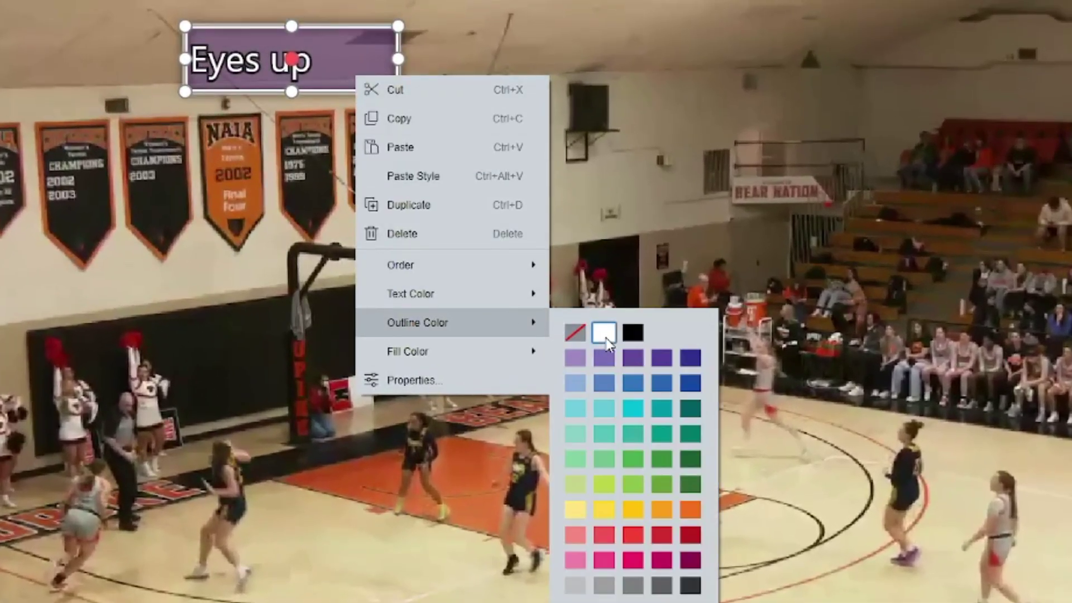
mouse_move(483, 353)
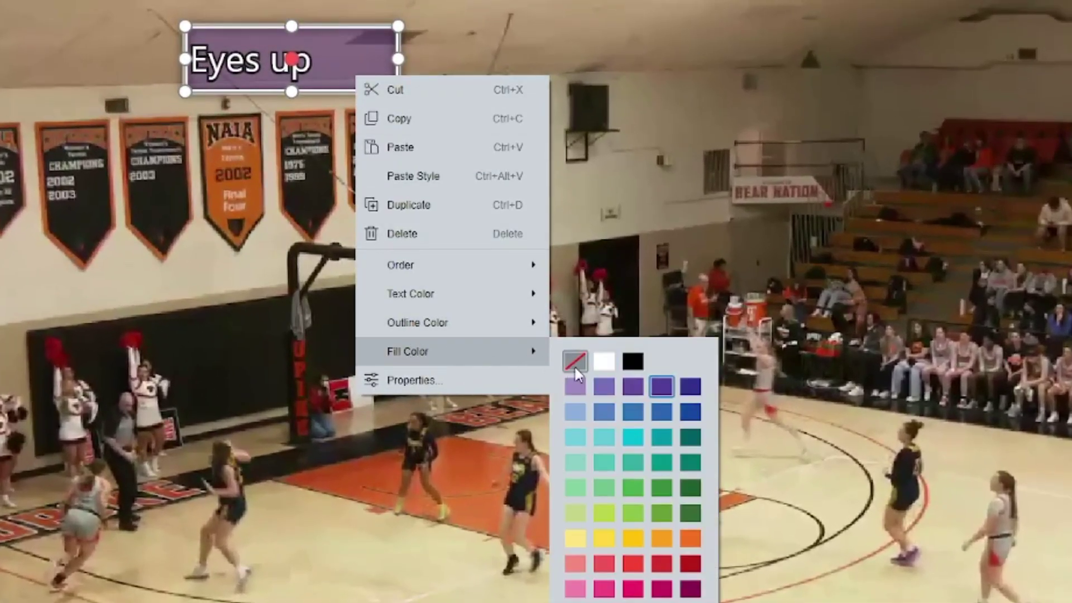
left_click(575, 463)
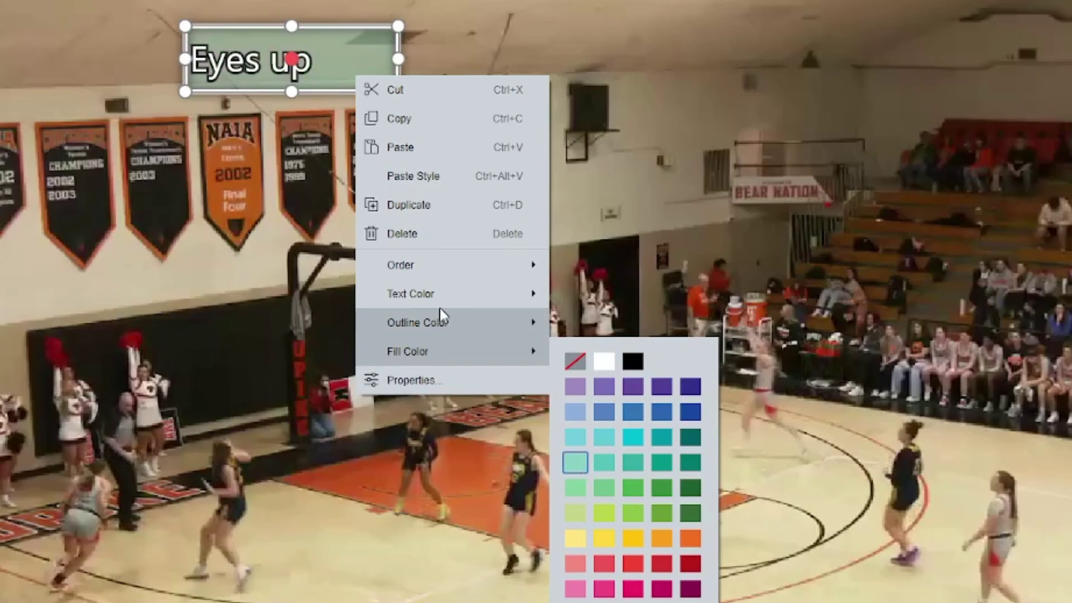
mouse_move(441, 310)
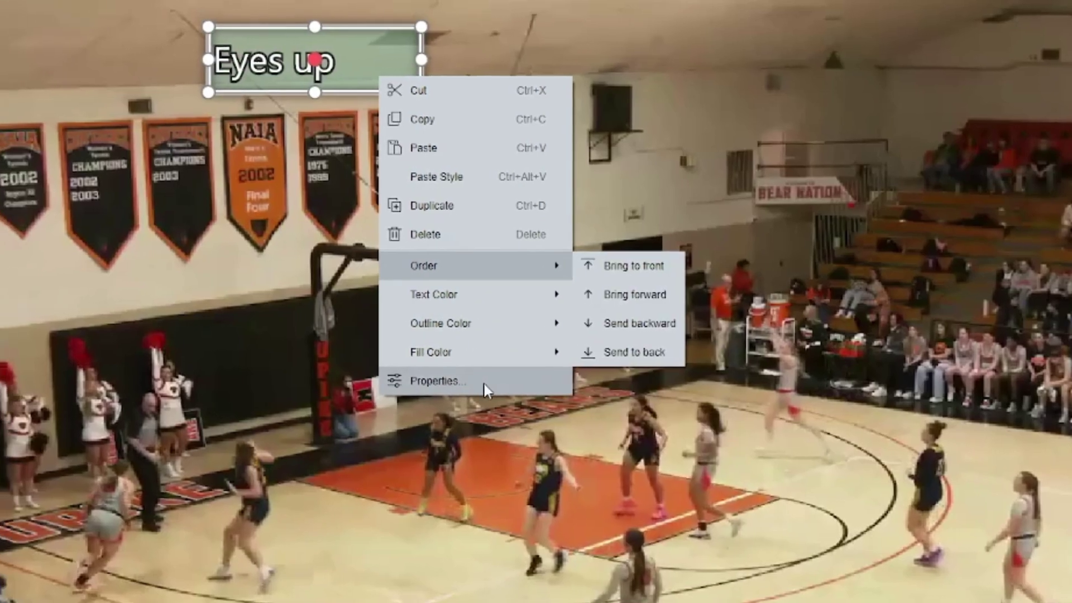
left_click(441, 381)
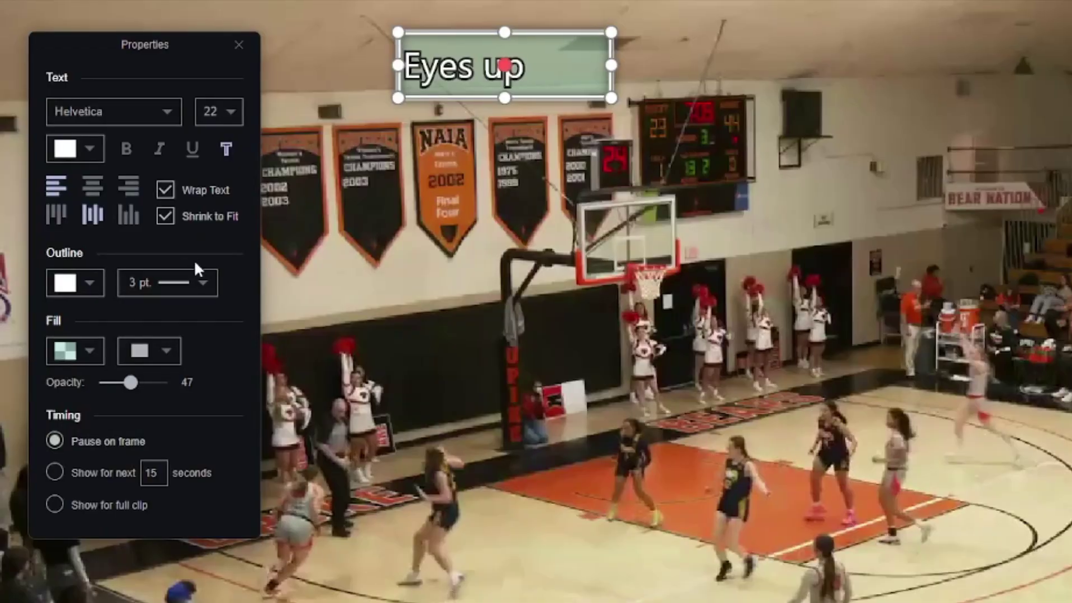
left_click(95, 187)
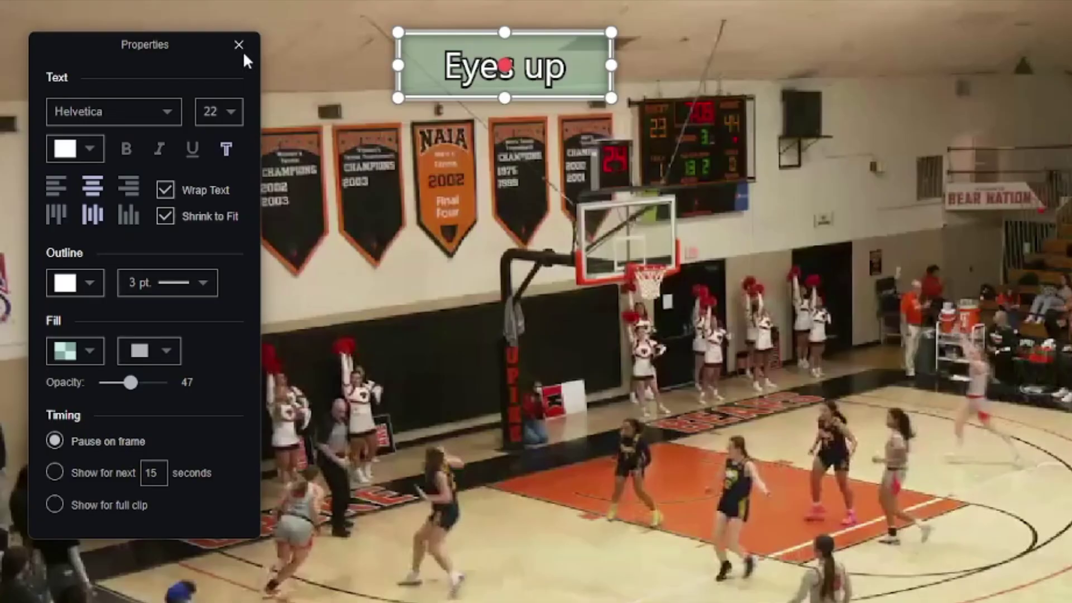
mouse_move(130, 383)
left_mouse_down()
mouse_move(164, 382)
mouse_move(113, 382)
mouse_move(126, 382)
left_mouse_up()
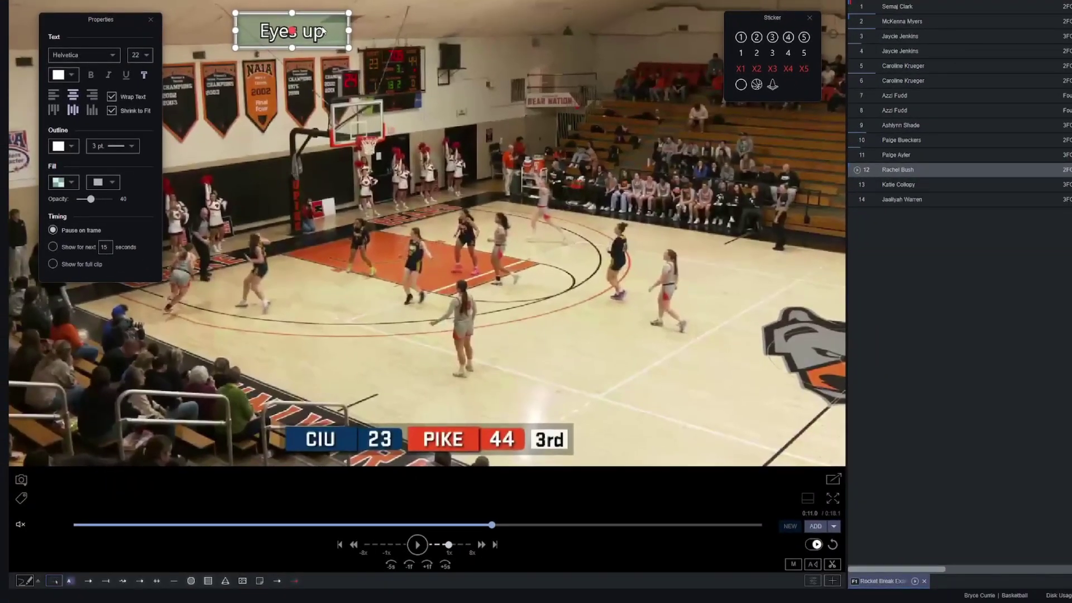
- Move the Eyes up label down to sit just above the score bar
left_click_drag(556, 73, 814, 137)
left_click_drag(462, 69, 265, 339)
left_click(331, 382)
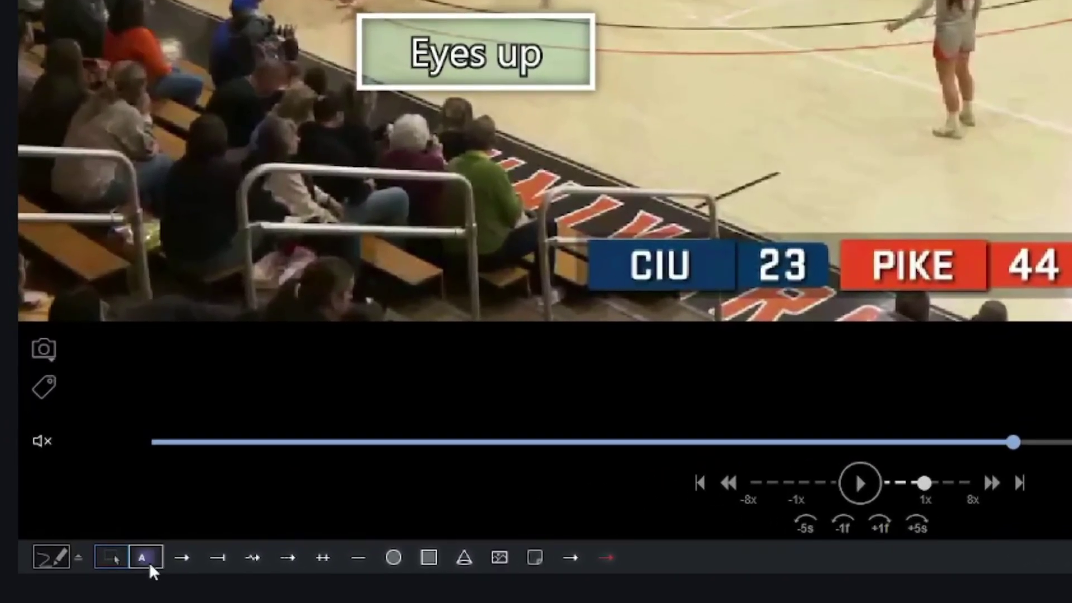
- Set the default text annotation fill to black at 30 opacity
right_click(149, 562)
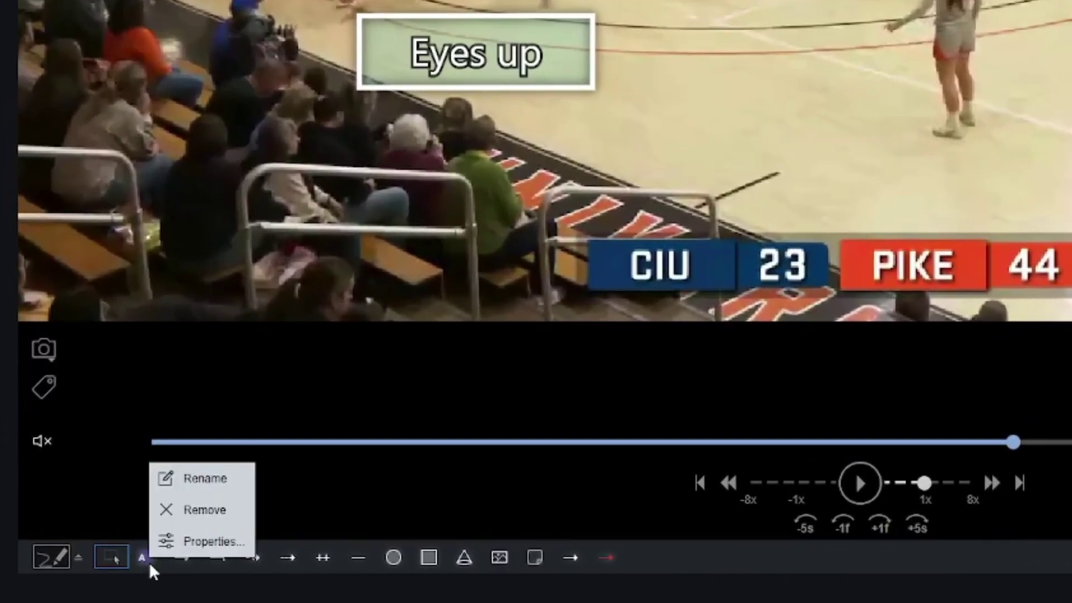
left_click(186, 539)
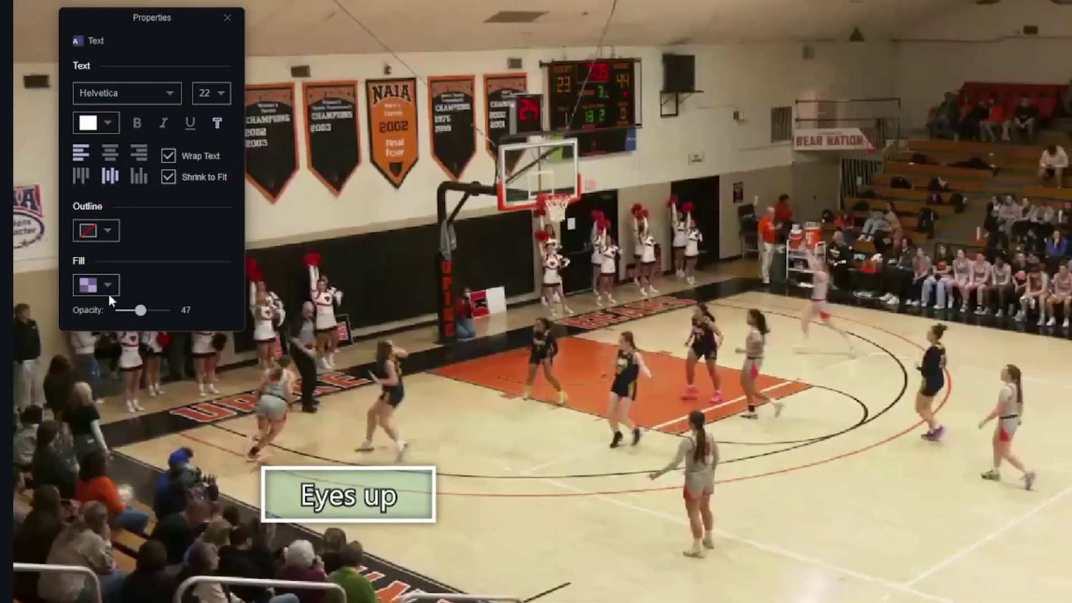
left_click(108, 285)
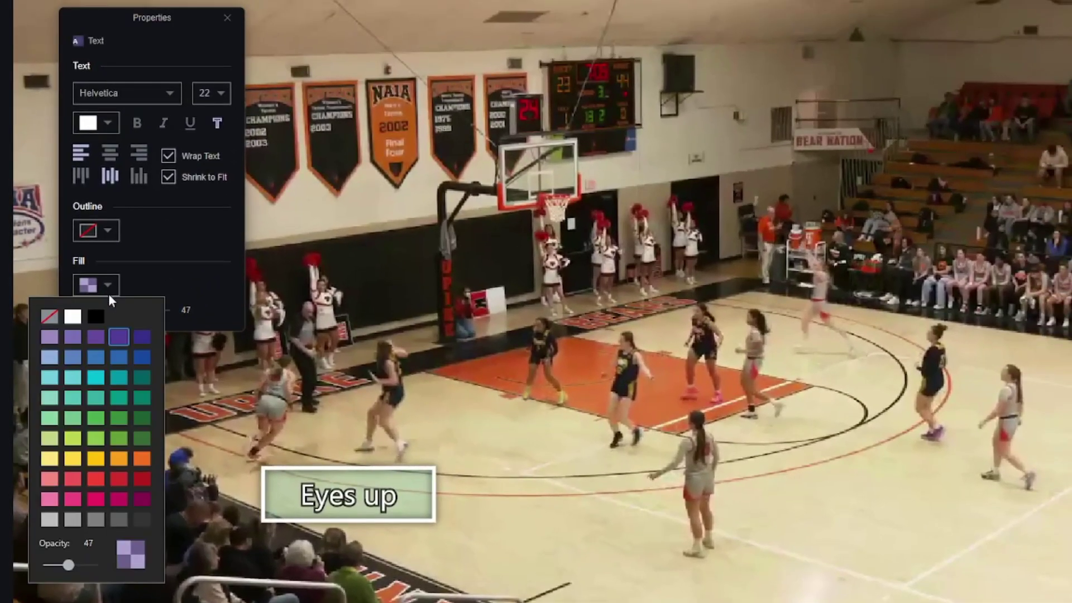
left_click(91, 318)
left_click_drag(71, 567, 61, 568)
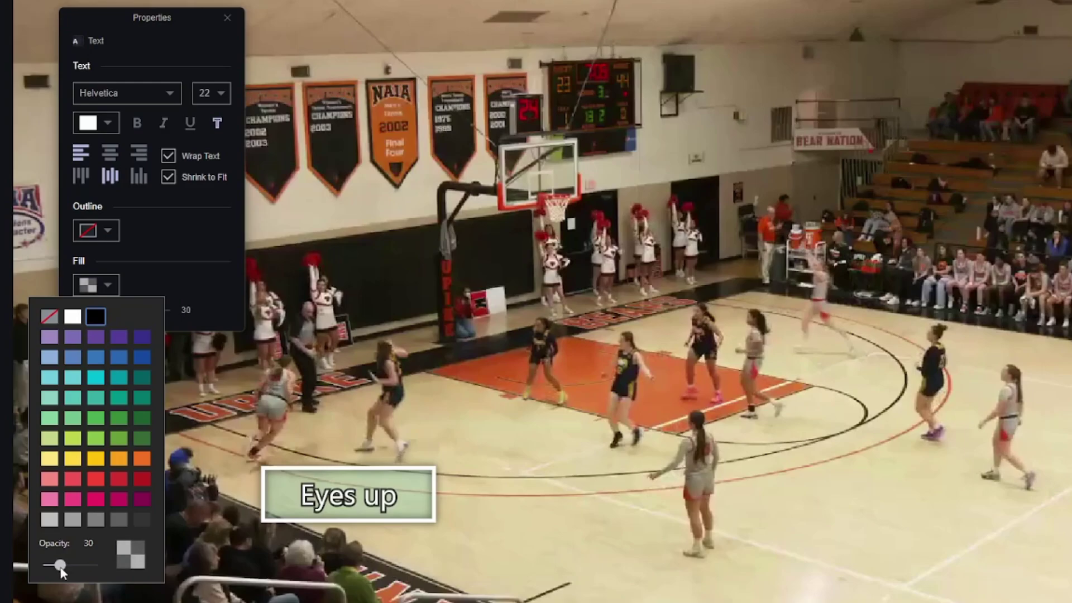
left_click(223, 18)
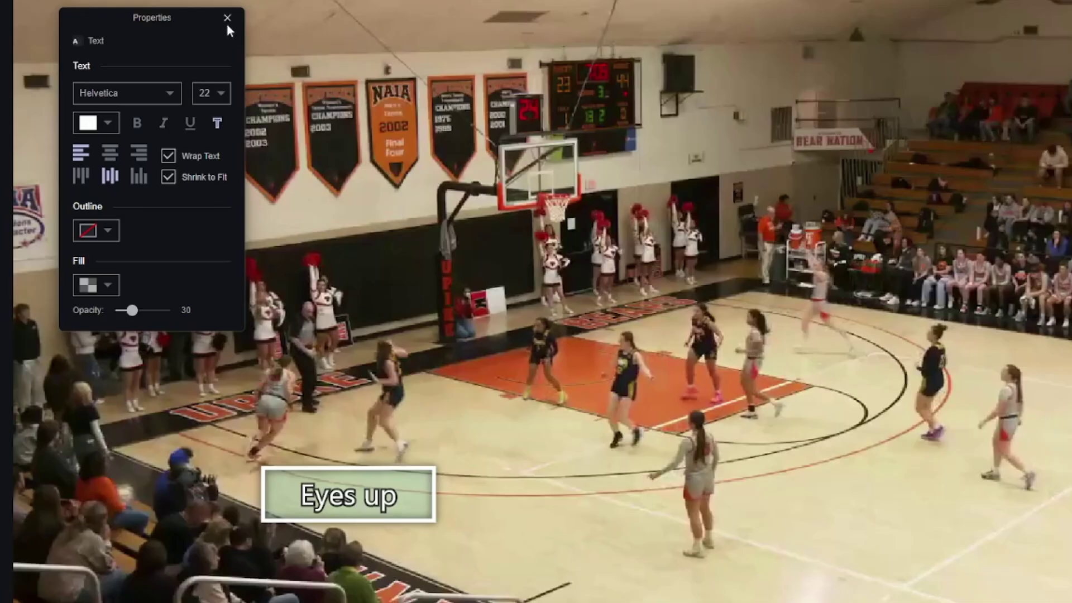
left_click(227, 20)
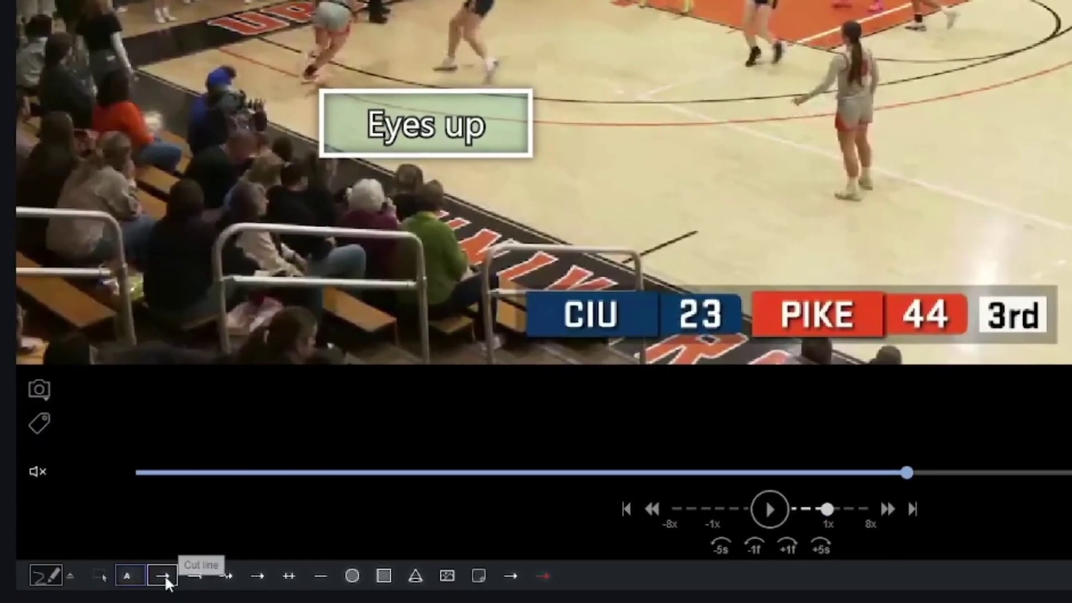
- Draw a cut arrow from the player's feet to the left sideline, sent behind the Eyes up label
left_click(163, 576)
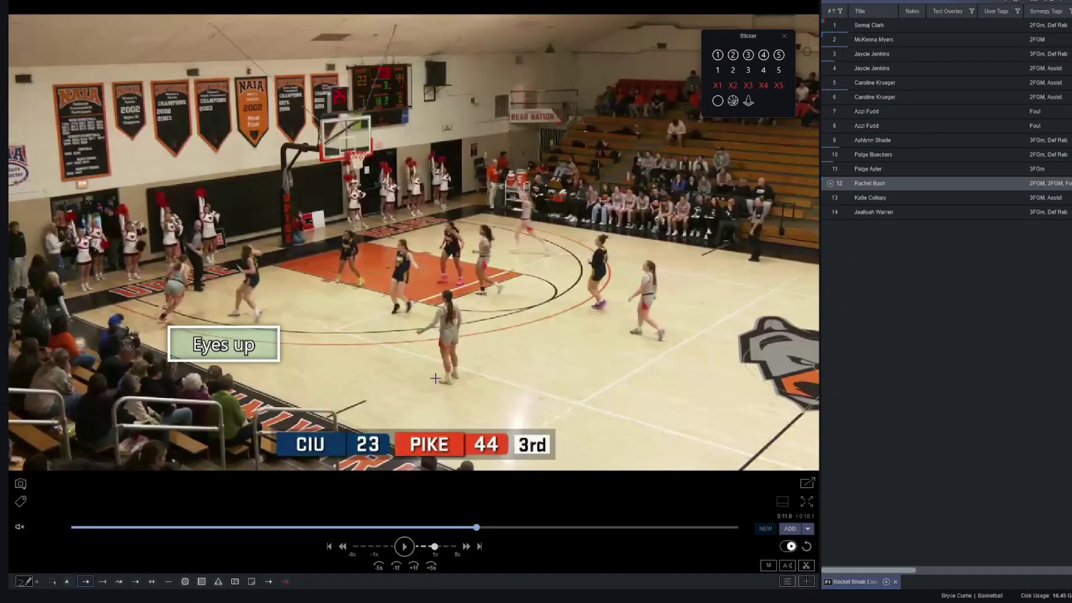
left_click_drag(438, 377, 307, 362)
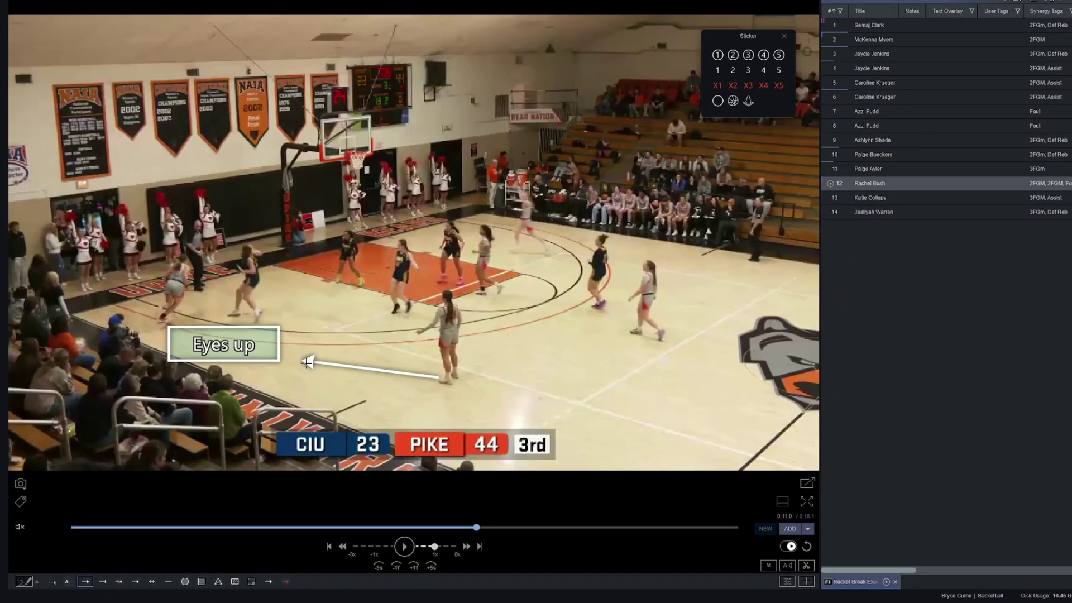
left_click_drag(306, 362, 144, 327)
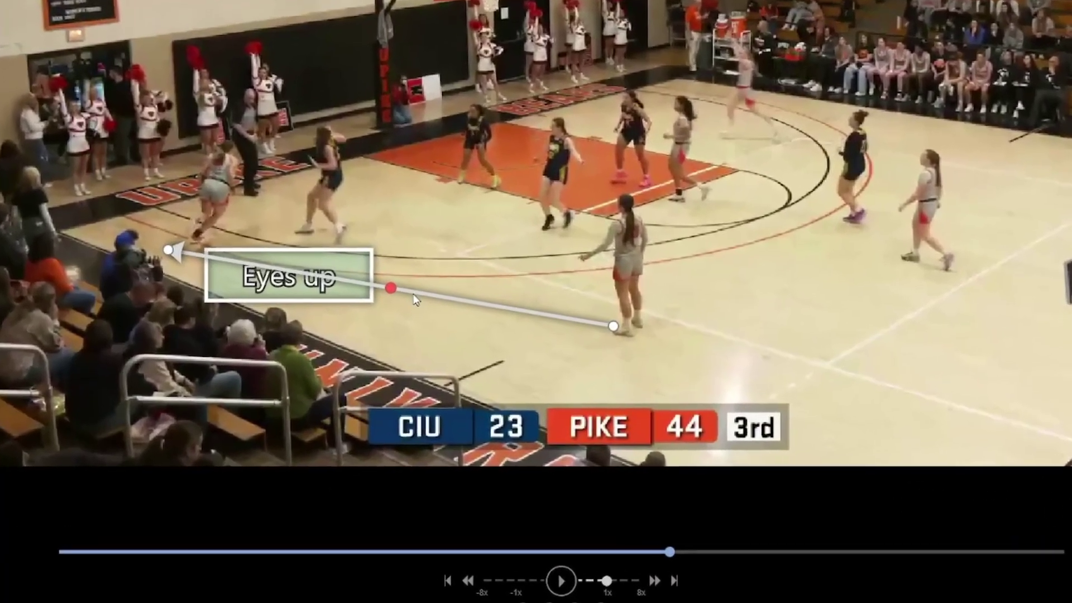
right_click(413, 295)
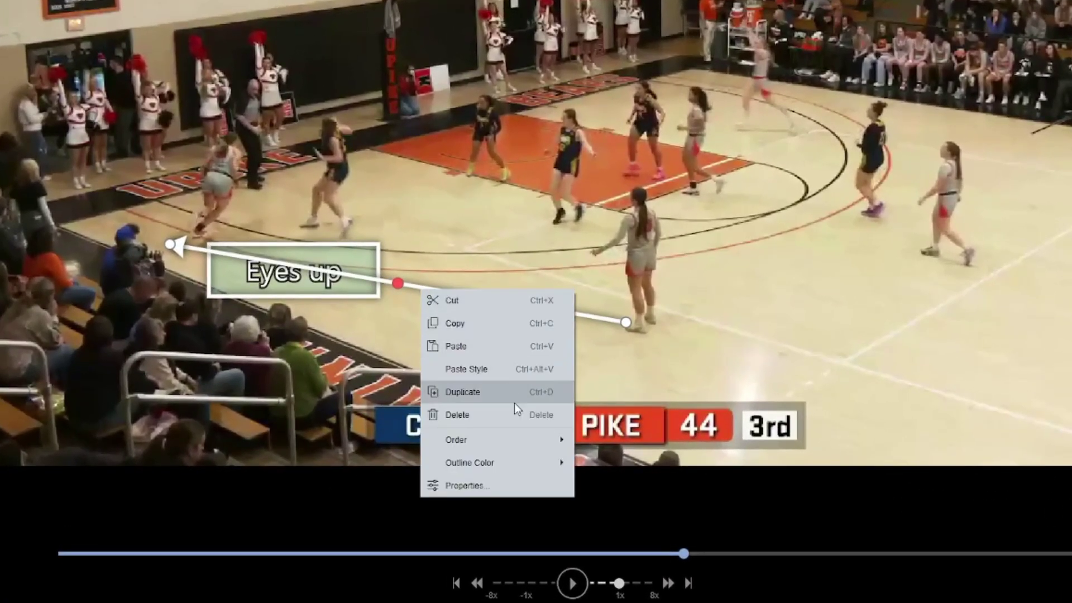
mouse_move(510, 444)
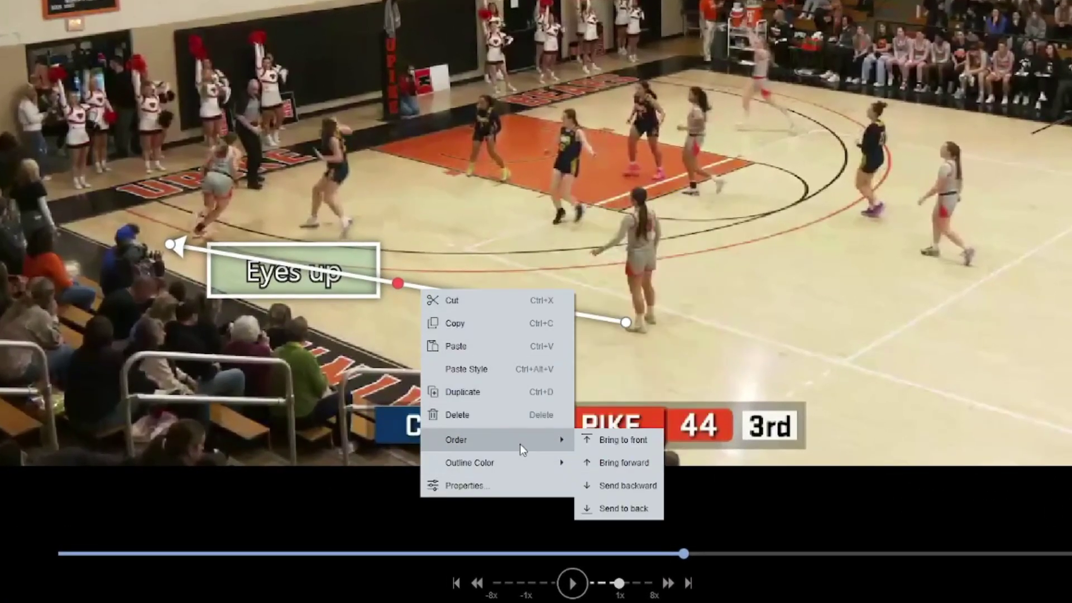
left_click(635, 506)
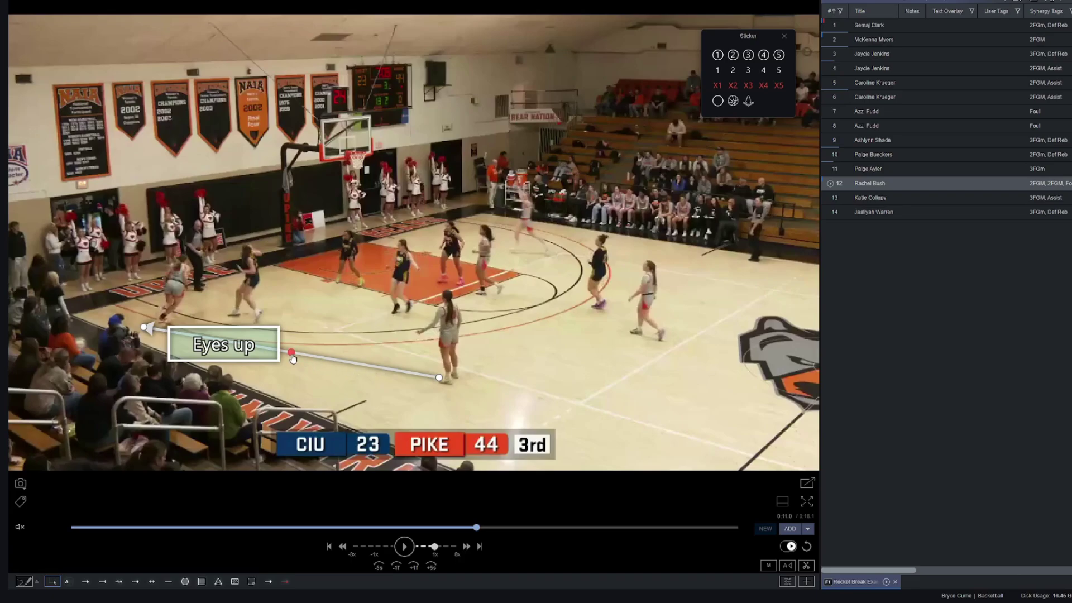
mouse_move(294, 353)
left_mouse_down()
mouse_move(307, 331)
mouse_move(279, 381)
mouse_move(297, 353)
left_mouse_up()
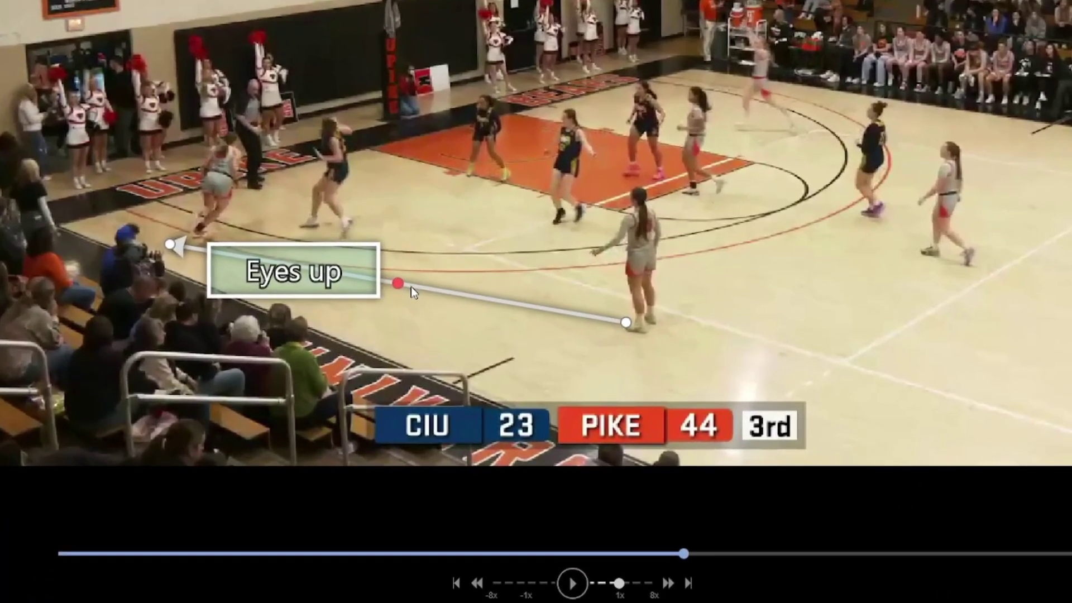
- Make the cut arrow a black 6 pt line
right_click(375, 308)
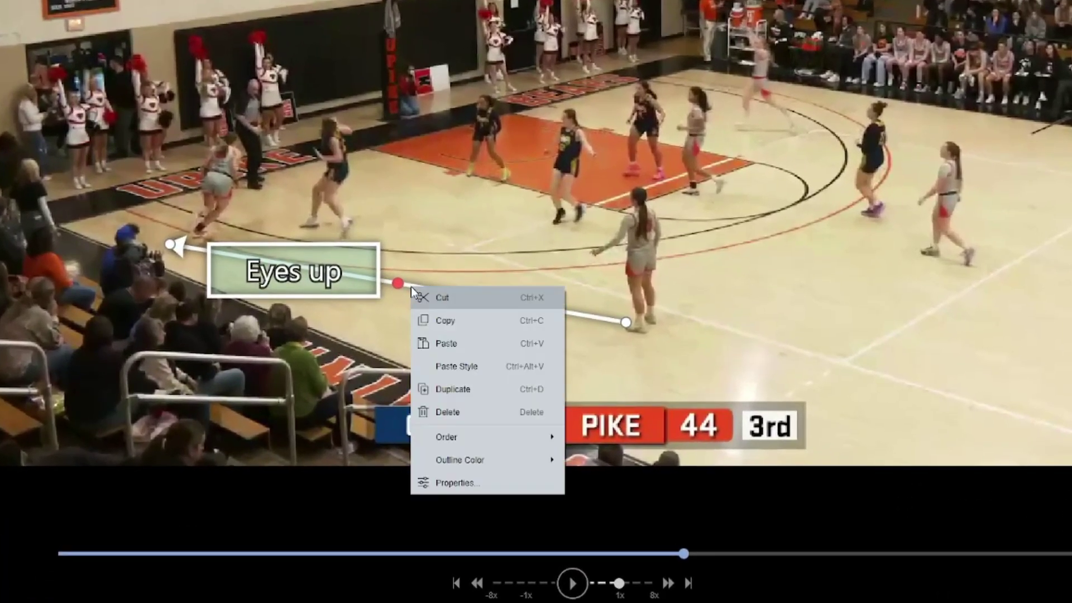
left_click(467, 483)
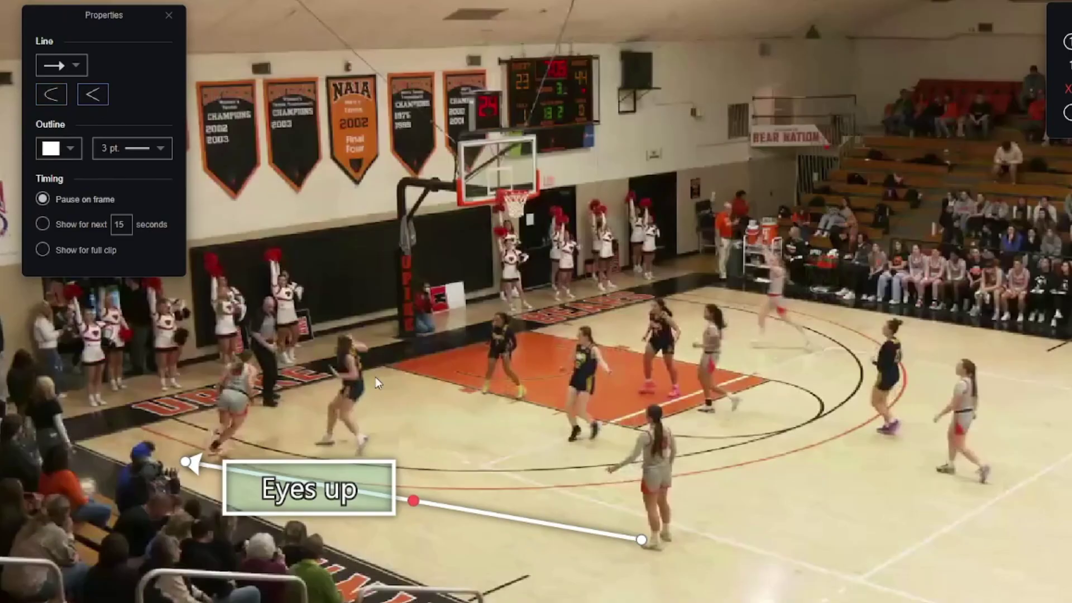
mouse_move(413, 501)
left_mouse_down()
mouse_move(398, 538)
mouse_move(425, 500)
mouse_move(426, 466)
mouse_move(407, 532)
mouse_move(415, 504)
left_mouse_up()
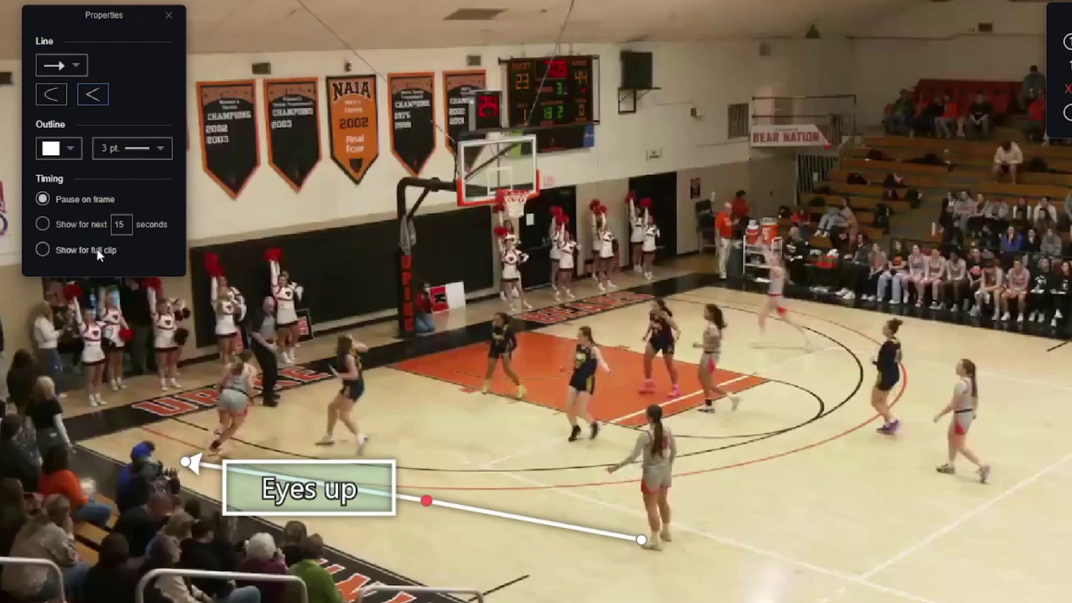
left_click(58, 151)
left_click(59, 179)
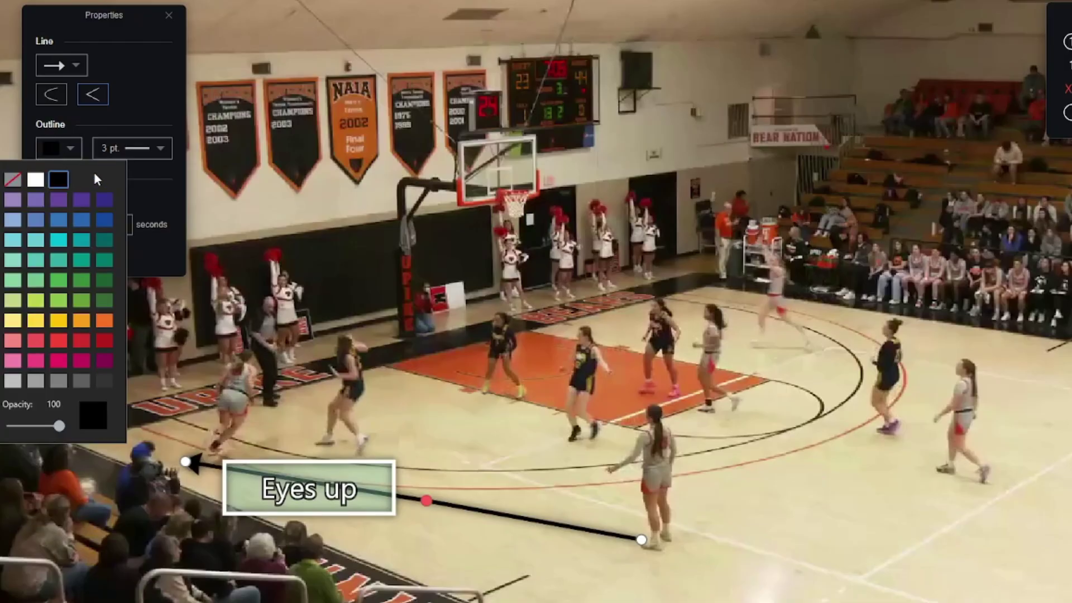
left_click(128, 152)
left_click(129, 150)
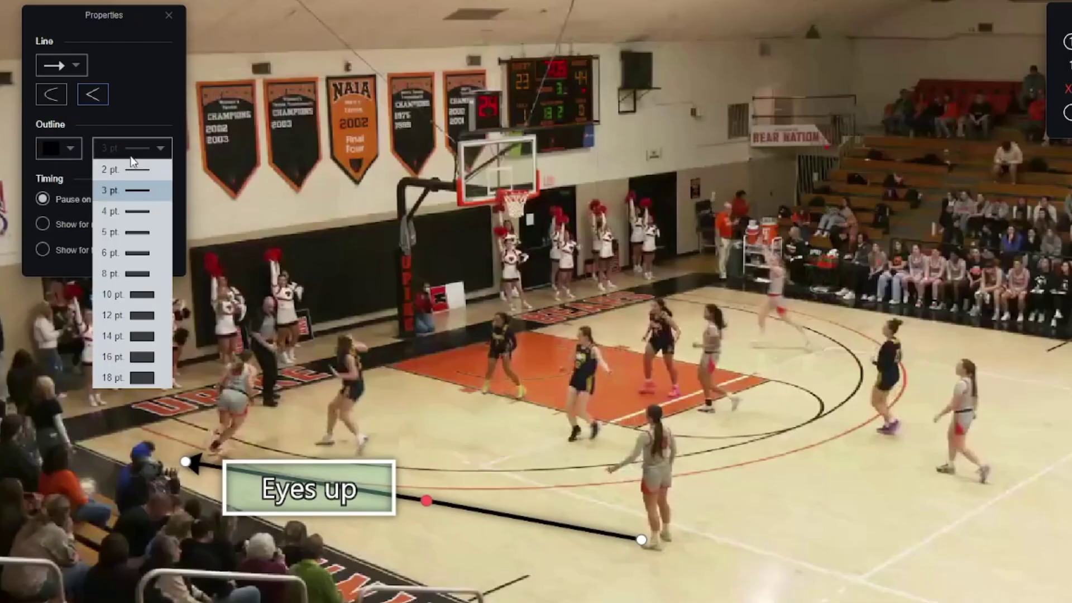
left_click(144, 254)
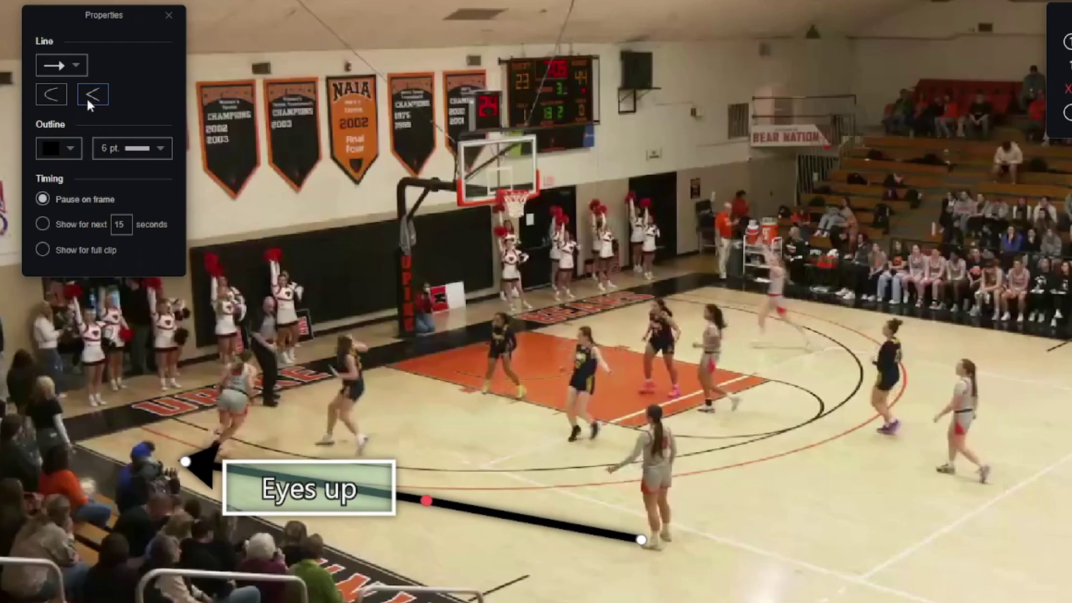
- Make the arrow dashed with arrowheads at both ends
left_click(74, 69)
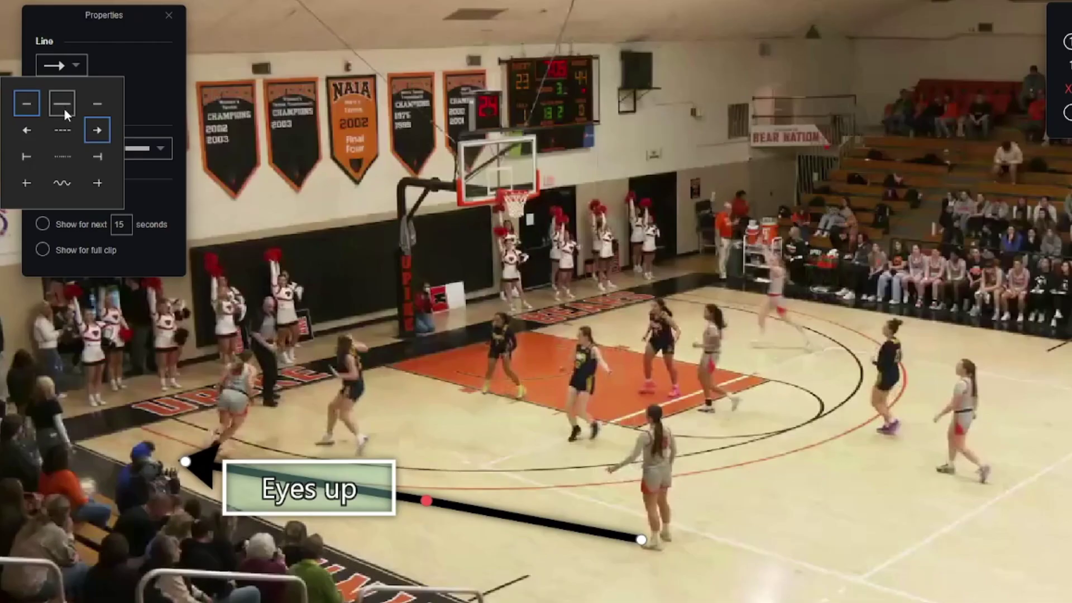
left_click(62, 130)
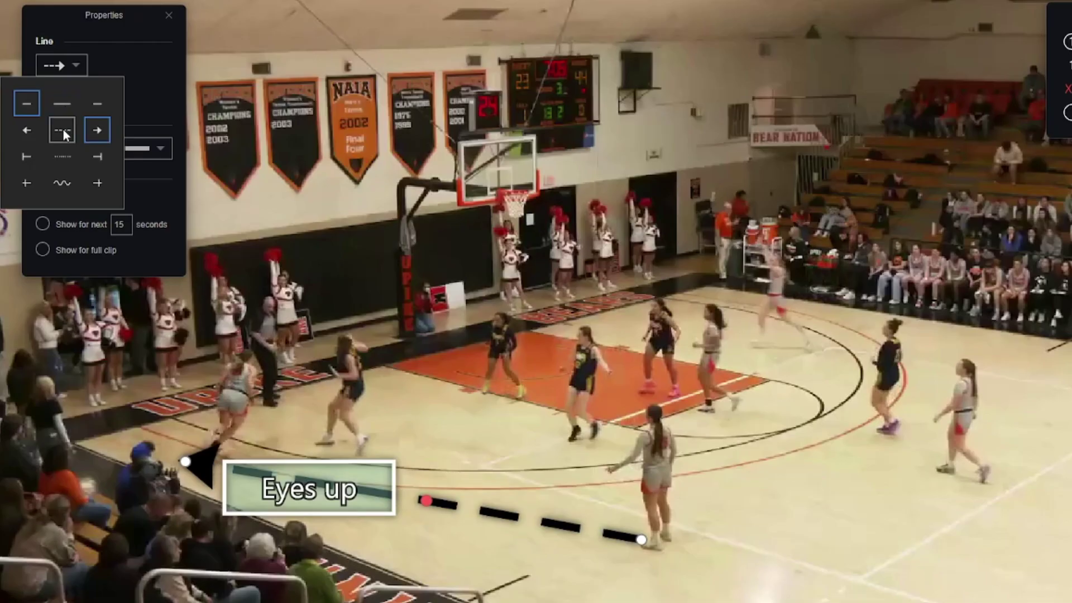
left_click(32, 138)
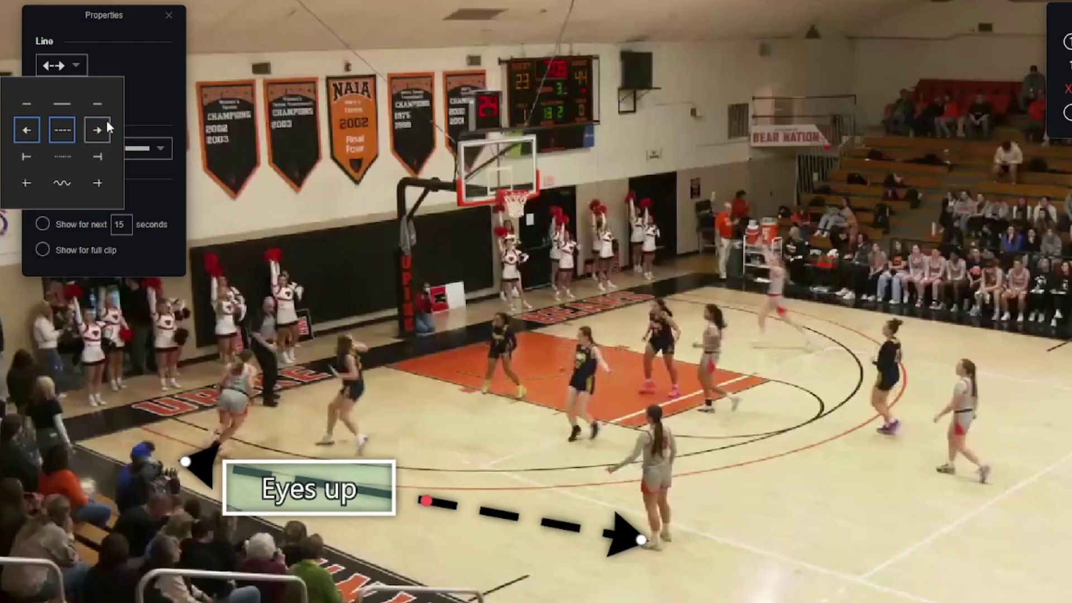
left_click(143, 82)
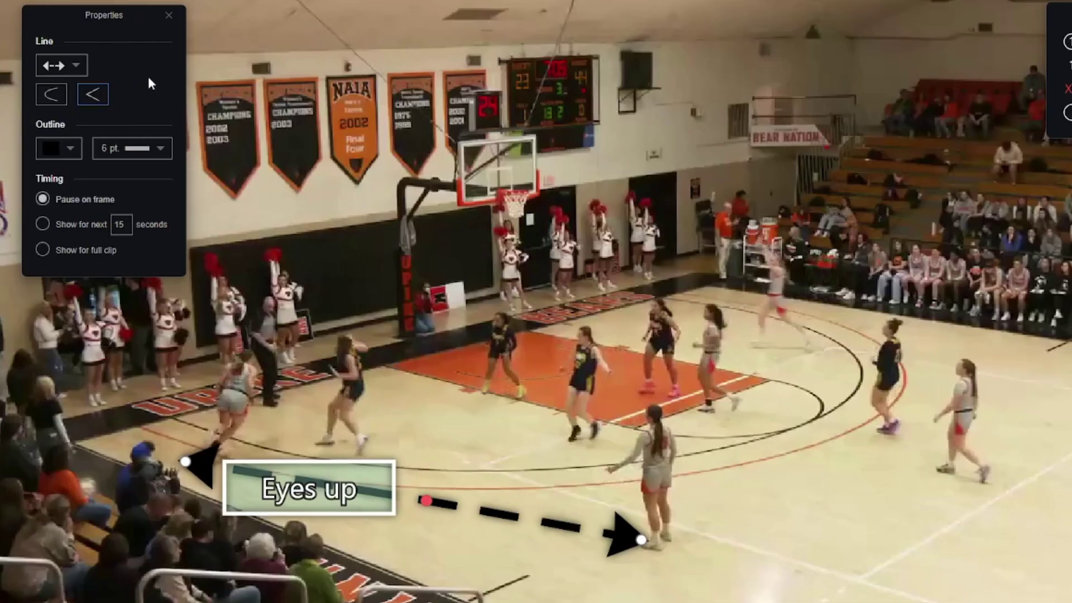
left_click(169, 19)
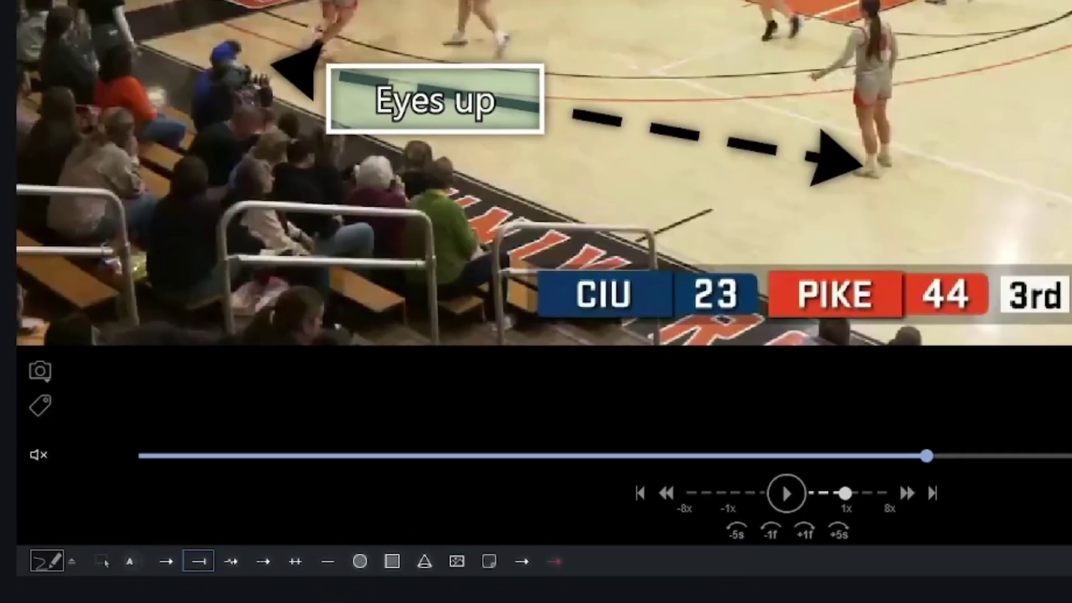
- Draw a white screen line between the right-side players and bend it into a V
right_click(192, 569)
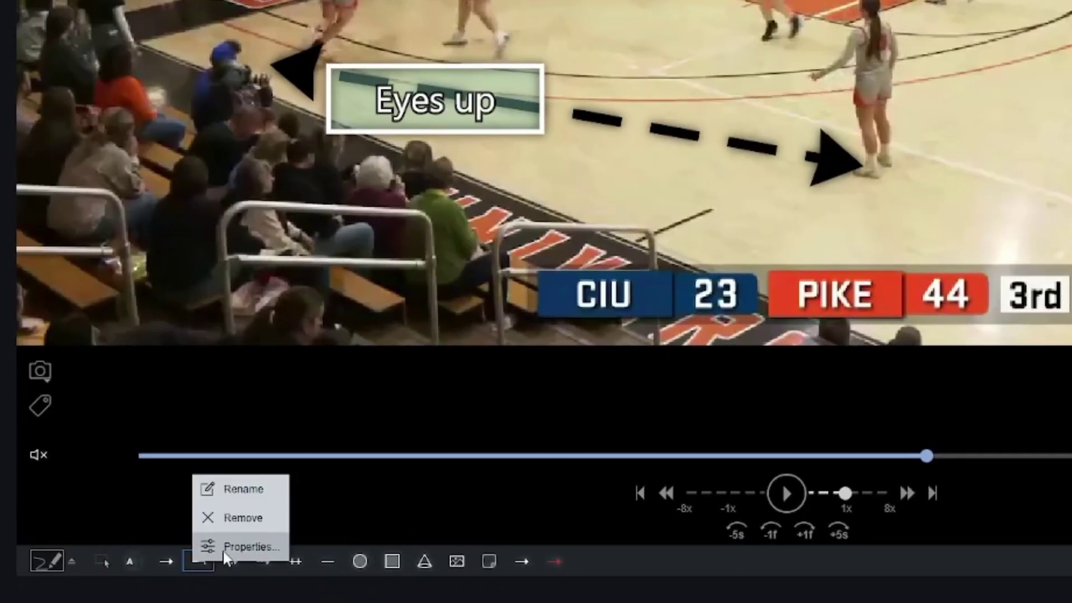
left_click(232, 545)
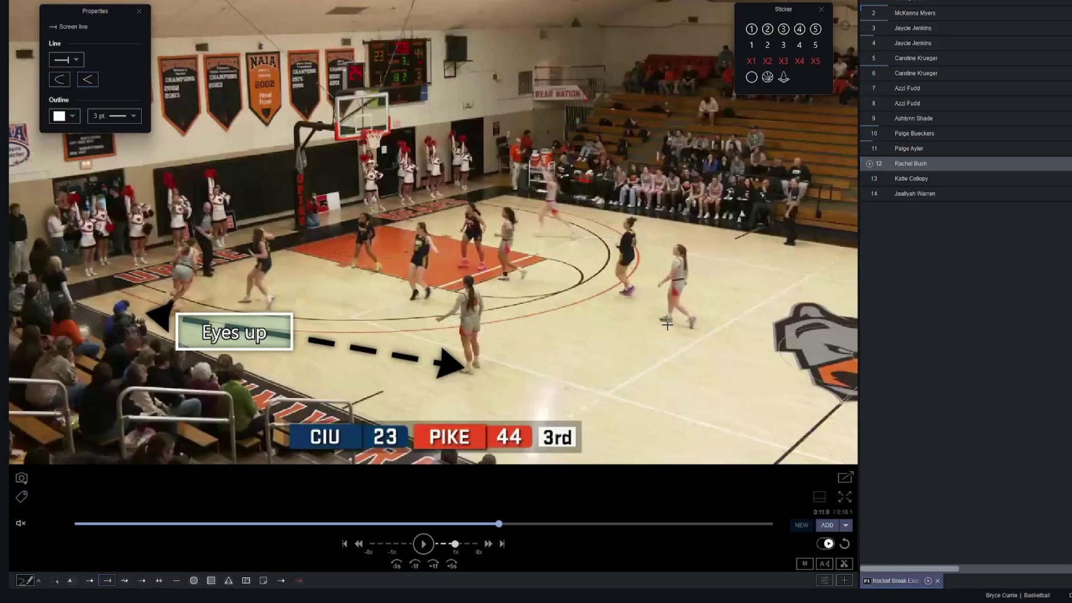
left_click_drag(667, 325, 504, 323)
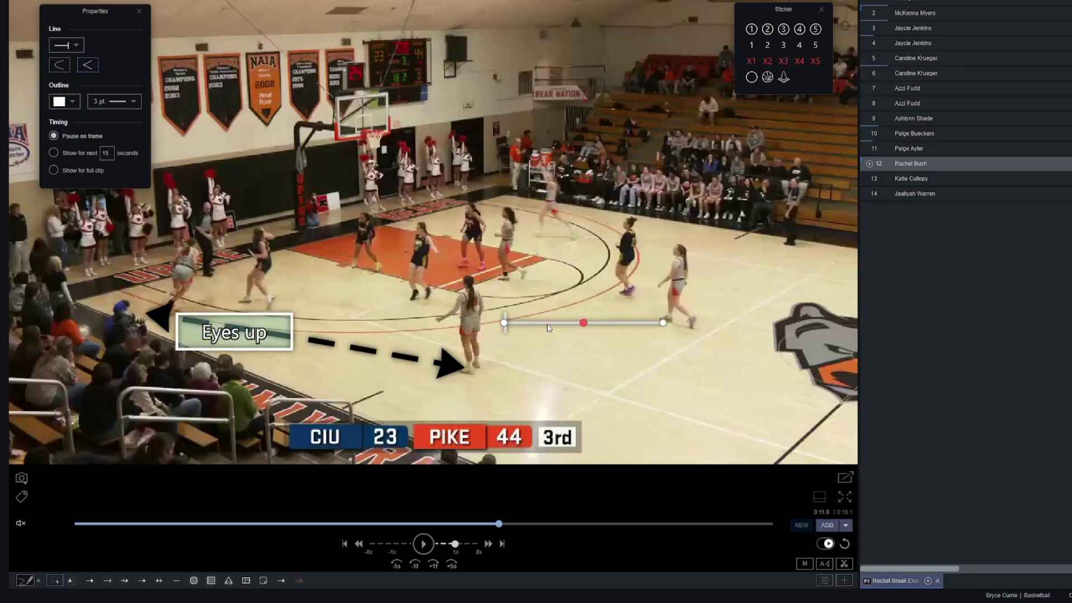
left_click_drag(583, 324, 574, 349)
left_click_drag(504, 323, 523, 225)
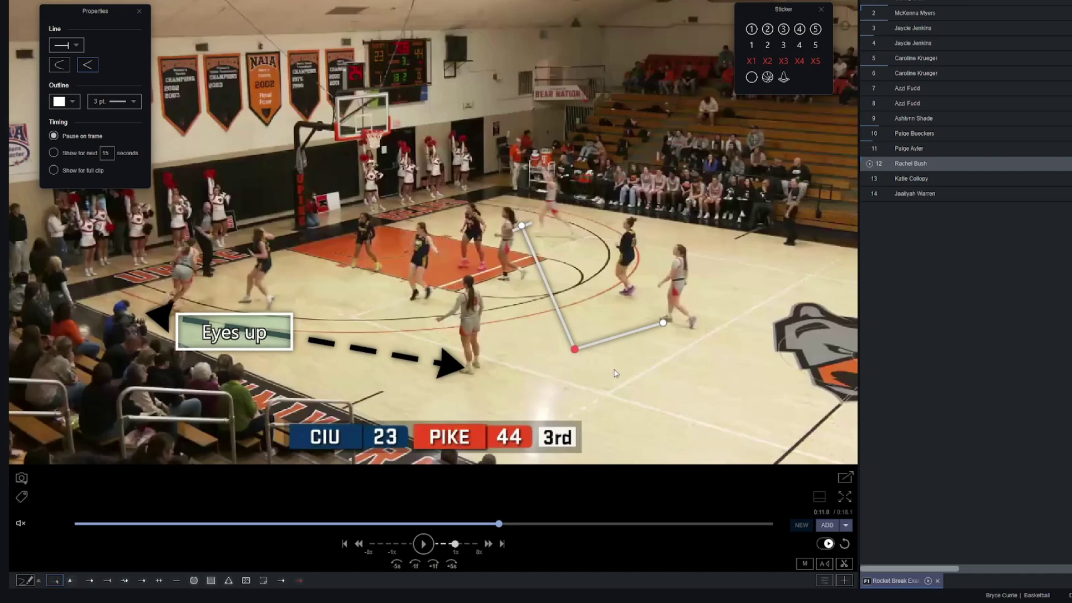
left_click(615, 372)
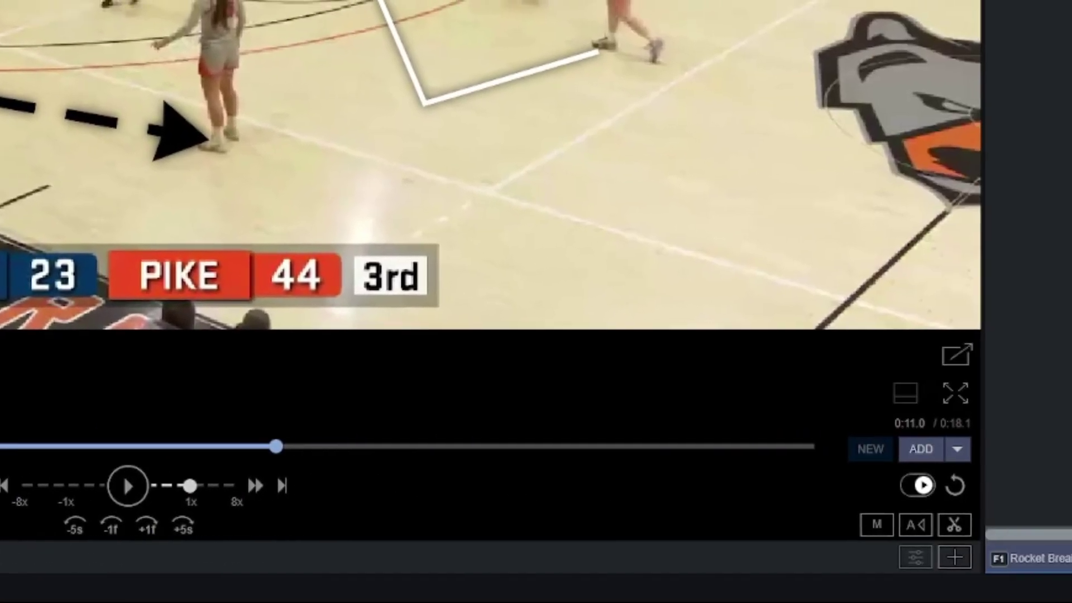
- Add Screen line to the quick drawing tools
left_click(897, 562)
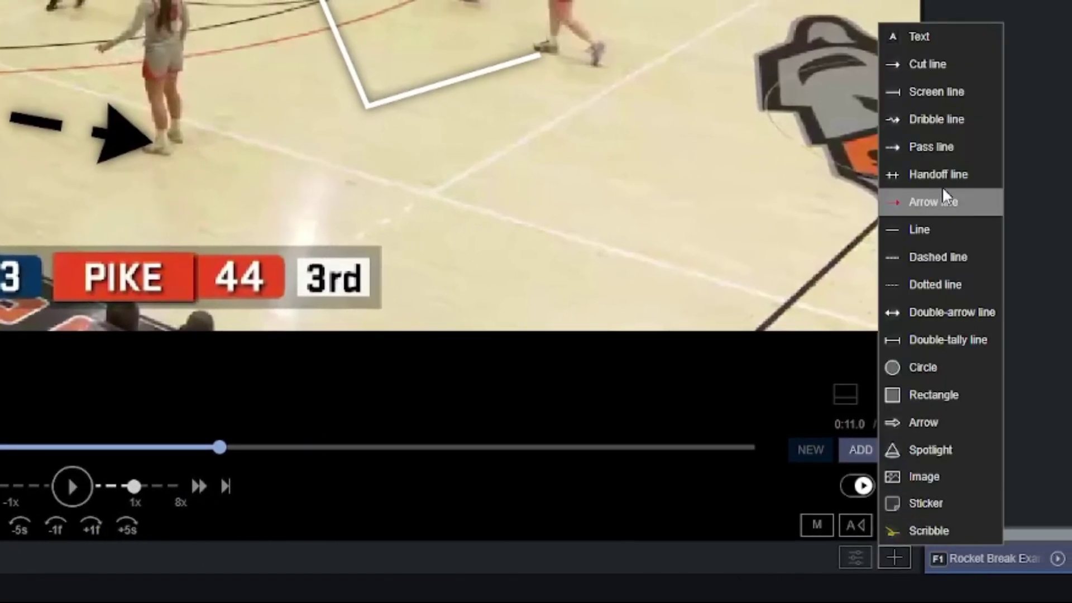
left_click(949, 94)
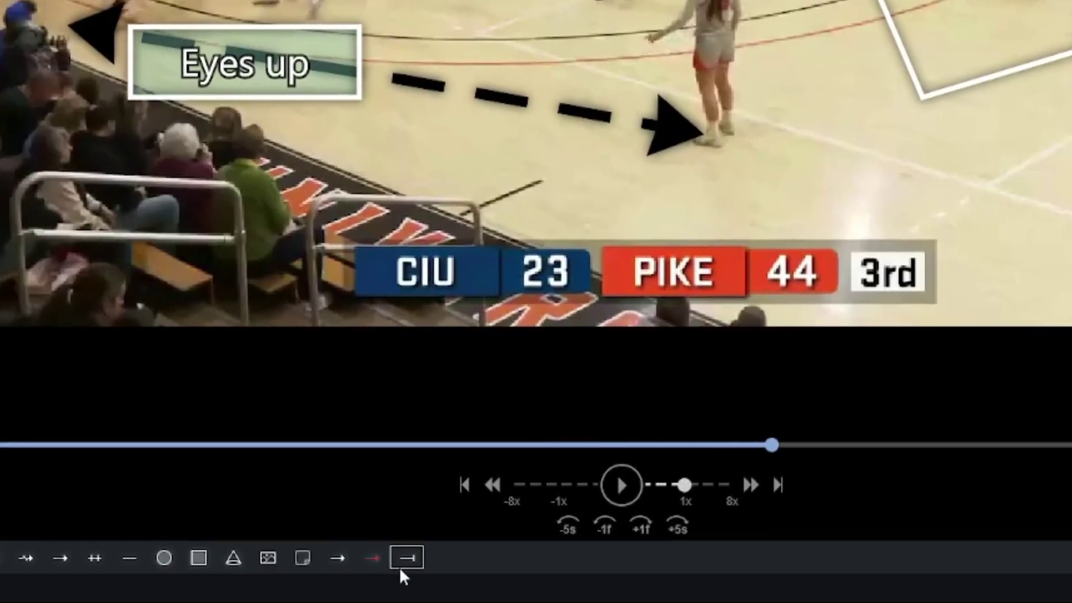
right_click(400, 566)
left_click(518, 574)
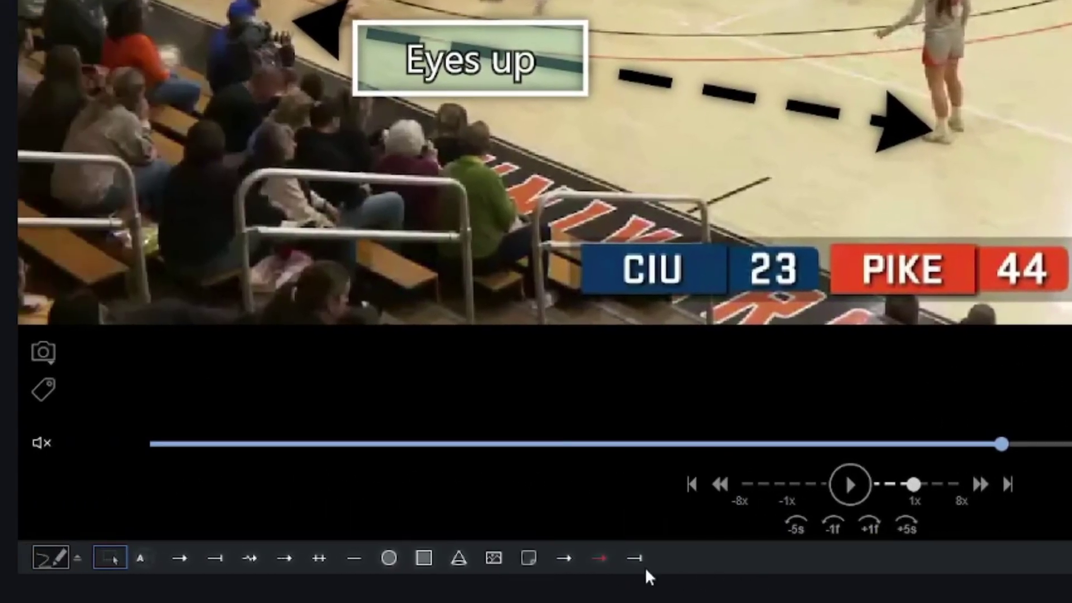
- Give the Screen line tool an angled end shape in its default settings
right_click(636, 562)
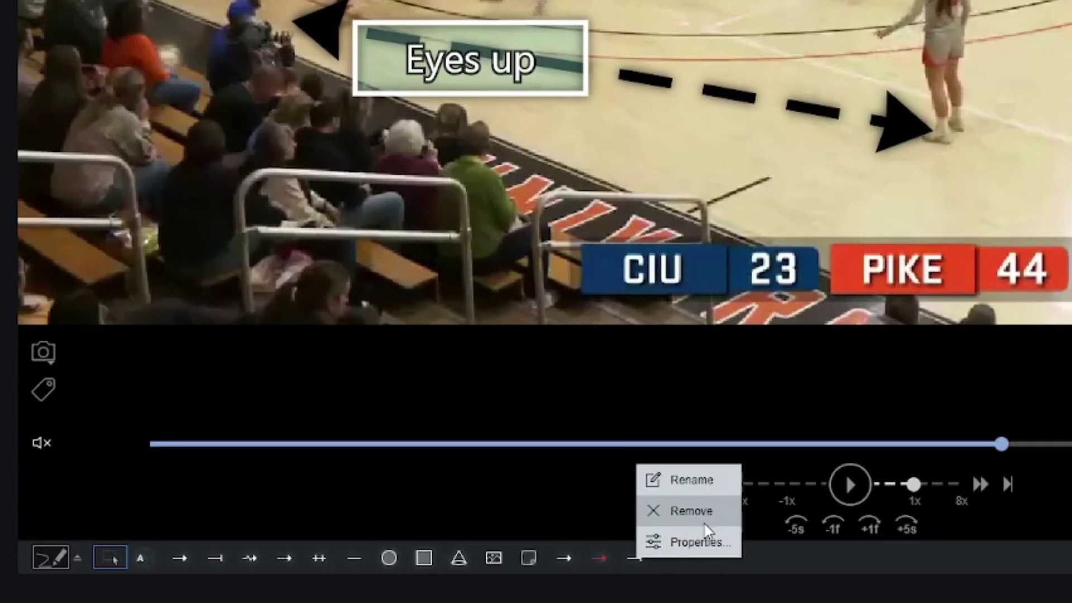
left_click(702, 542)
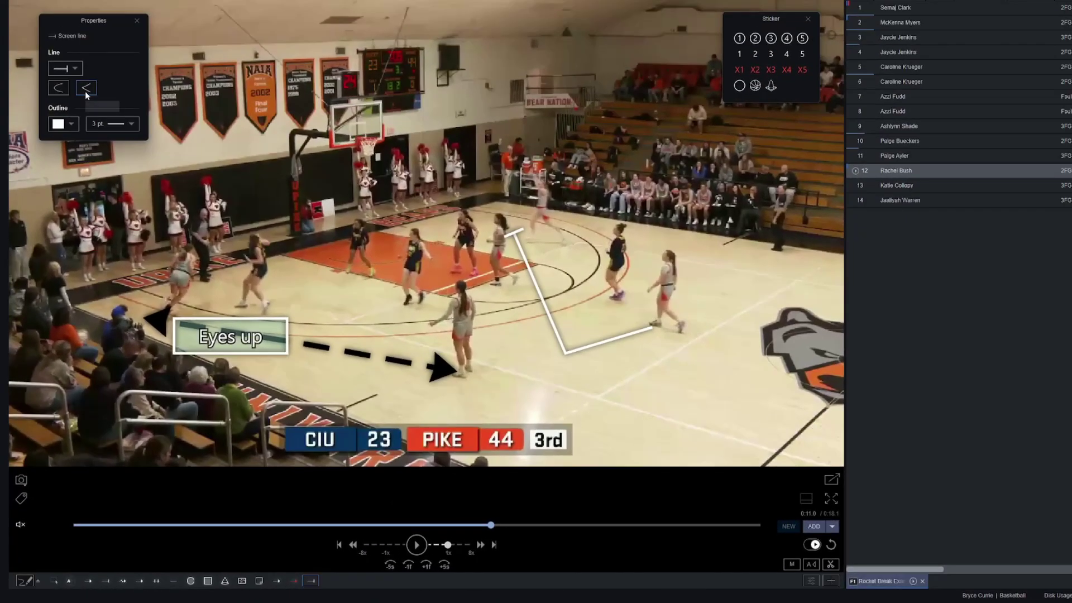
left_click(87, 92)
left_click(137, 21)
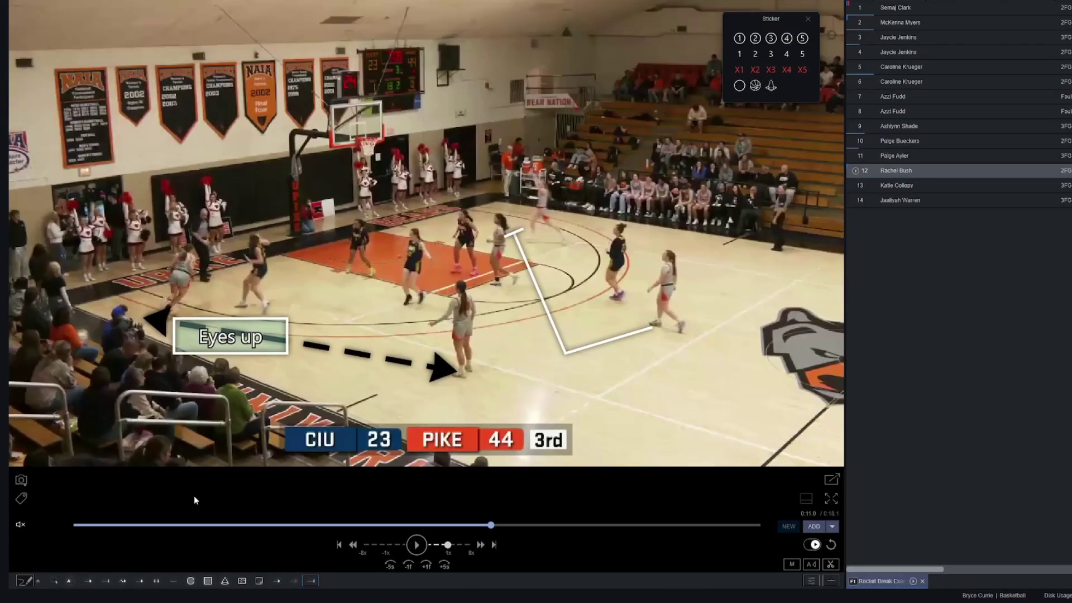
right_click(107, 581)
left_click(134, 571)
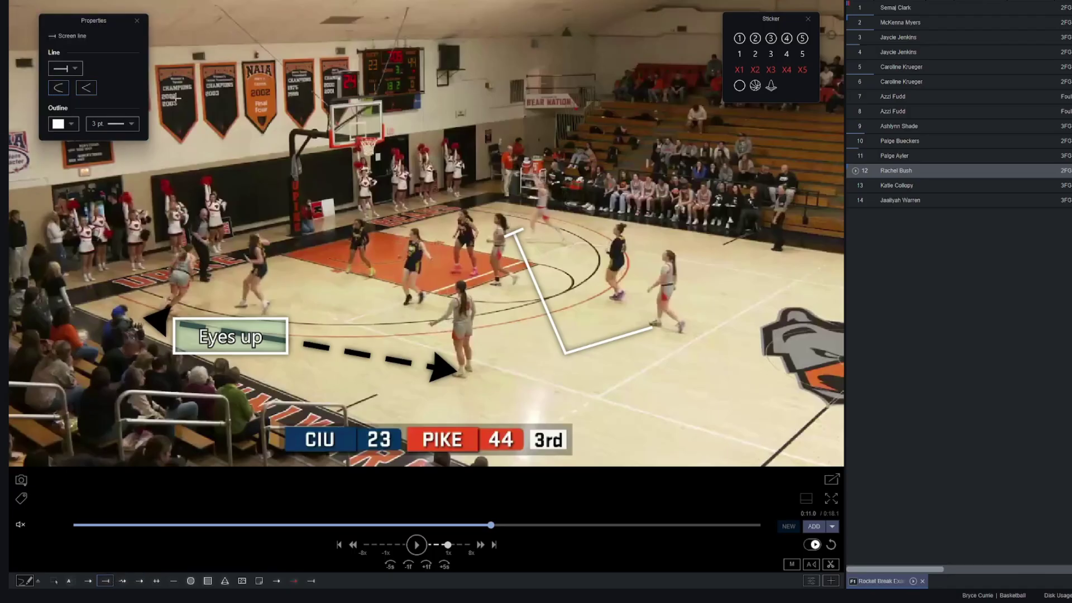
left_click(138, 26)
- Draw a curved screen line below the V and a short vertical wavy arrow down court
left_click_drag(670, 371, 613, 396)
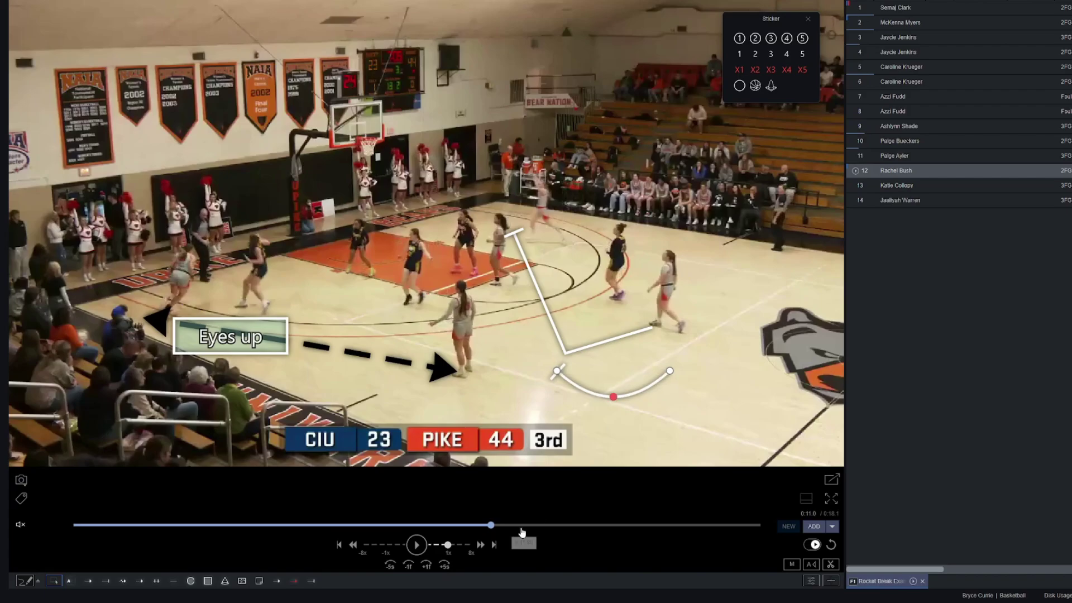
mouse_move(253, 600)
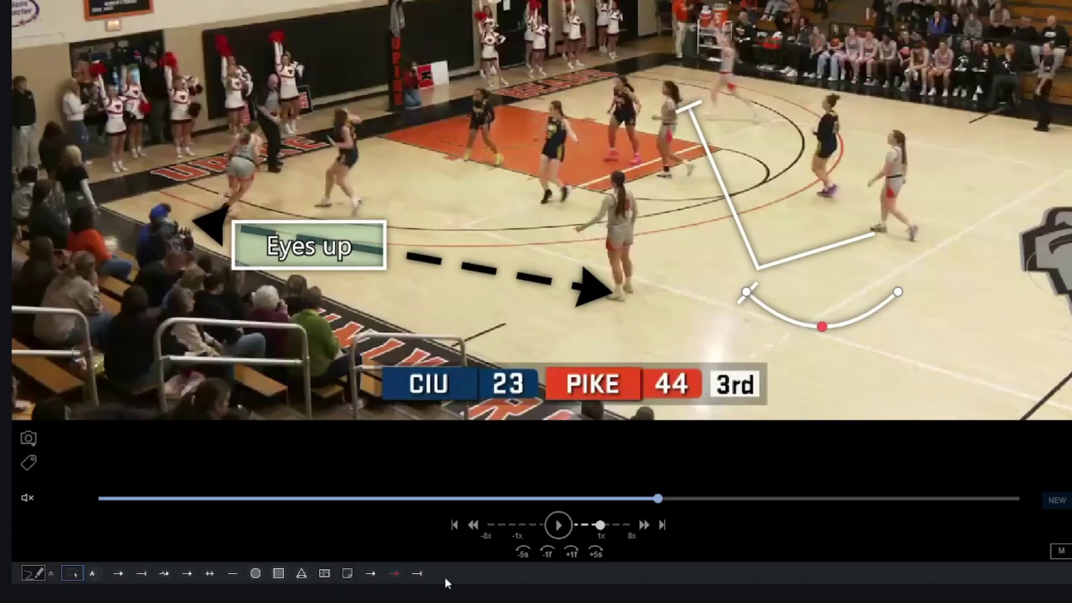
left_click(175, 578)
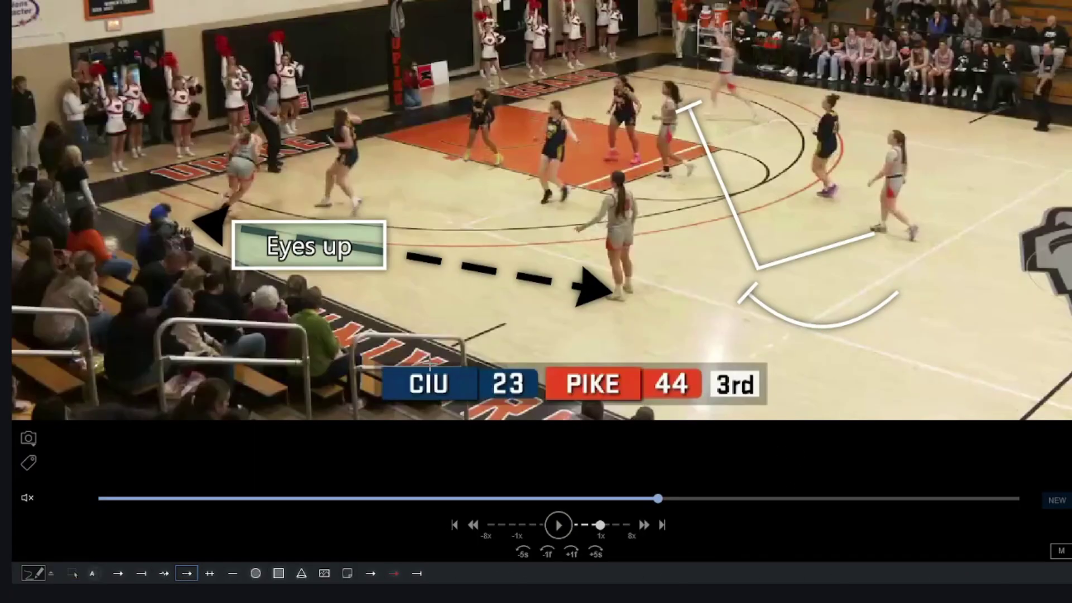
left_click_drag(781, 47, 781, 117)
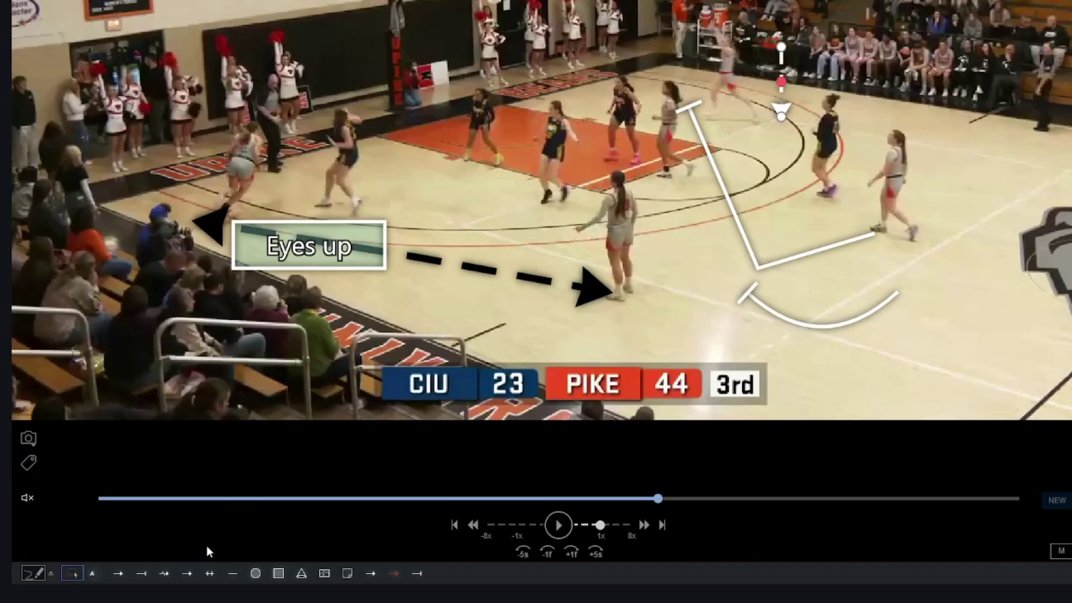
- Add a short double-headed arrow near the left player, then jump later in the clip
left_click(209, 574)
mouse_move(362, 199)
left_mouse_down()
mouse_move(268, 198)
mouse_move(316, 198)
left_mouse_up()
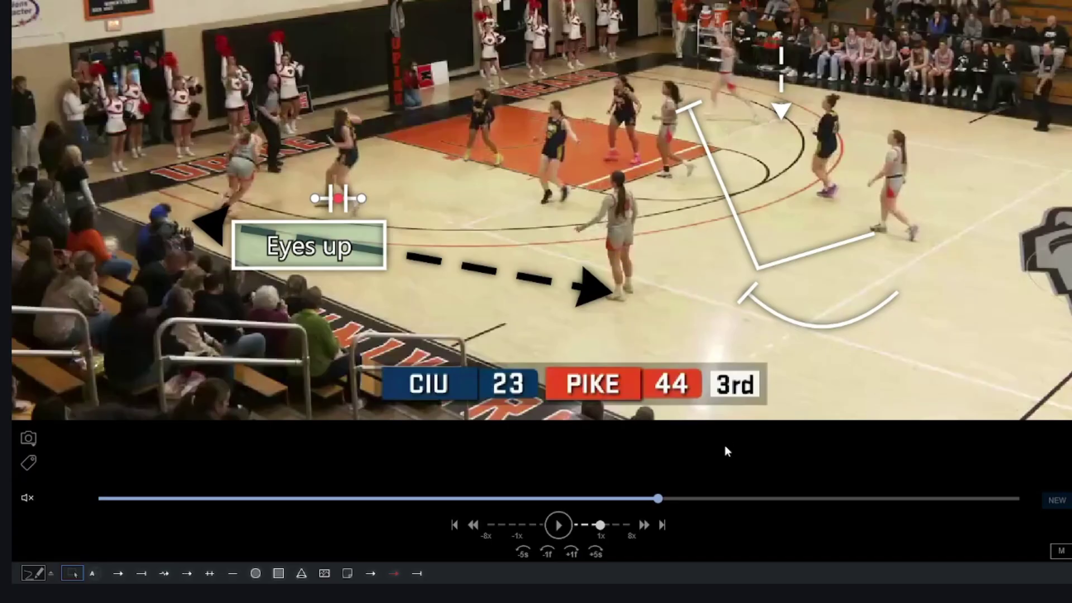
left_click(810, 498)
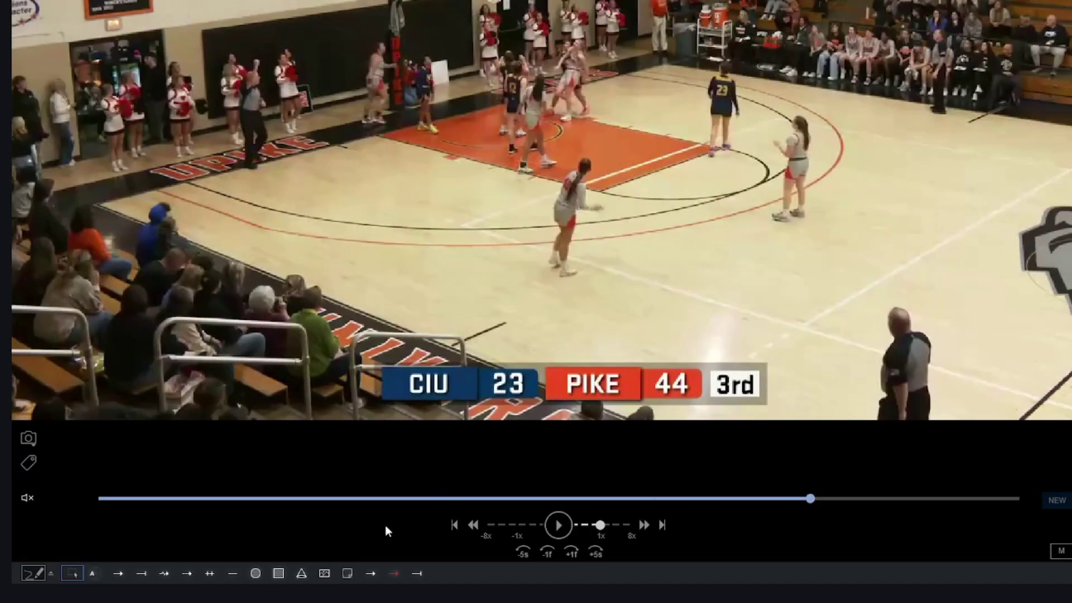
- Draw two long parallel white lines across the court toward the lower right
left_click(232, 573)
left_click_drag(373, 140, 1060, 350)
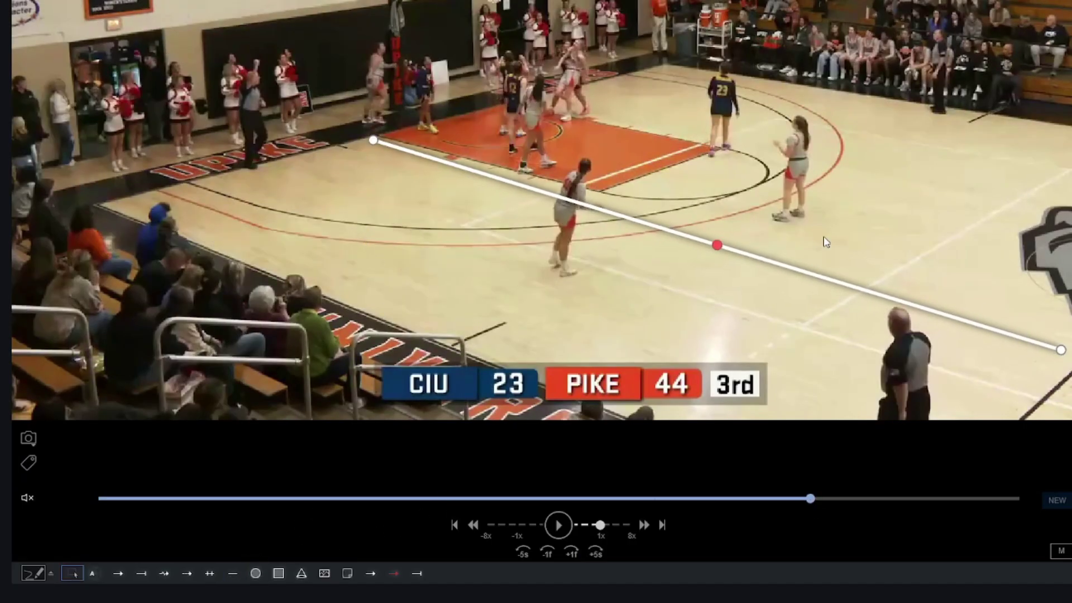
left_click(232, 573)
left_click_drag(513, 94, 1069, 229)
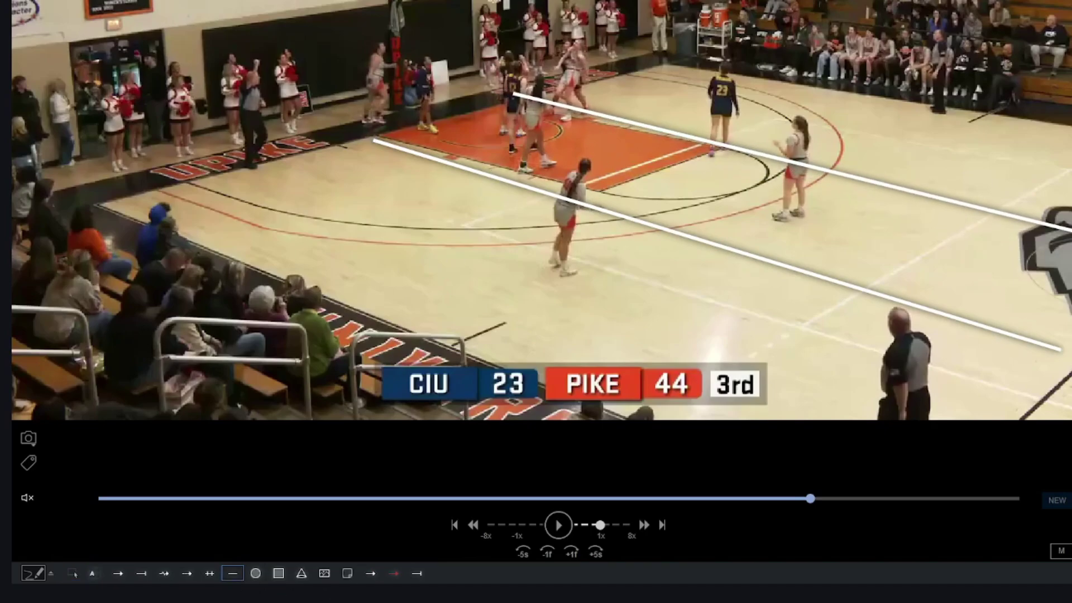
- Add a 'Main street' text label between the two lines
left_click(93, 573)
left_click_drag(618, 152, 828, 221)
type("Main street")
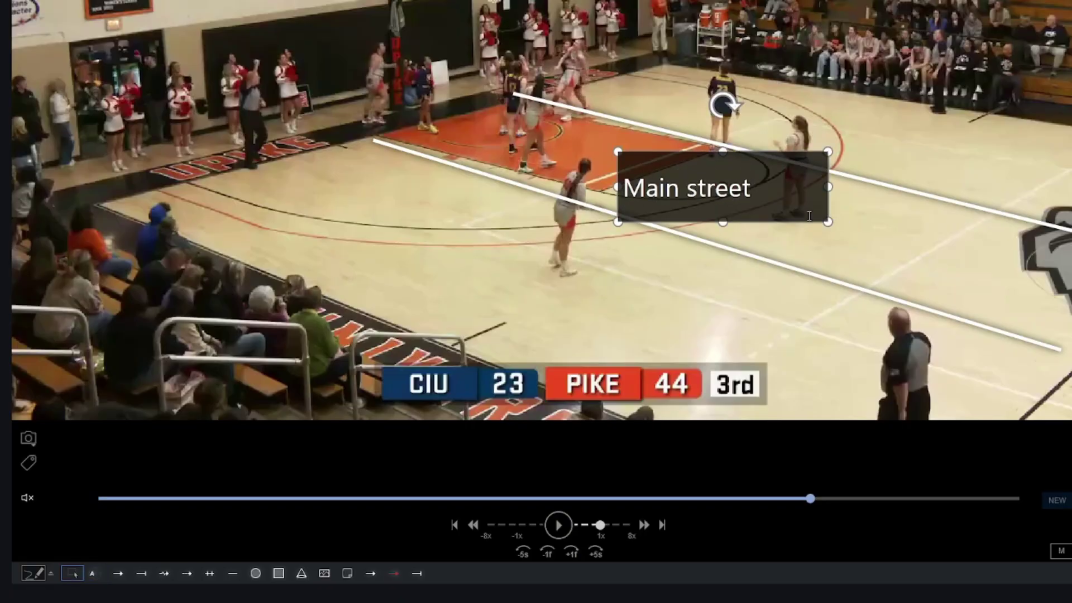
left_click(257, 575)
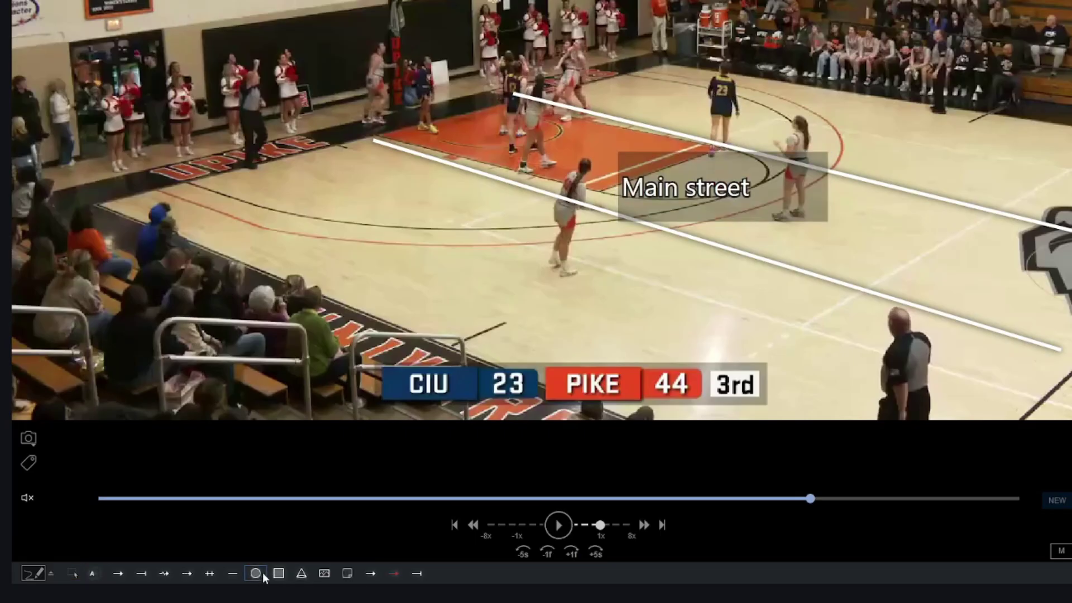
- Draw a circle and move it onto the player at the lane's far end
mouse_move(665, 46)
left_mouse_down()
mouse_move(763, 111)
mouse_move(770, 142)
left_mouse_up()
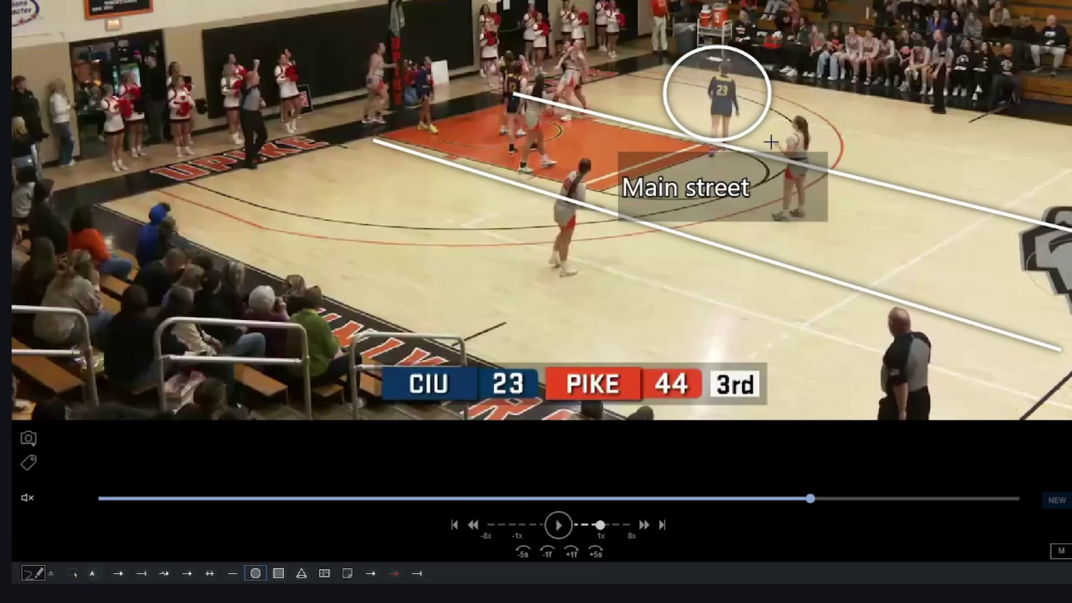
left_click_drag(745, 106, 433, 121)
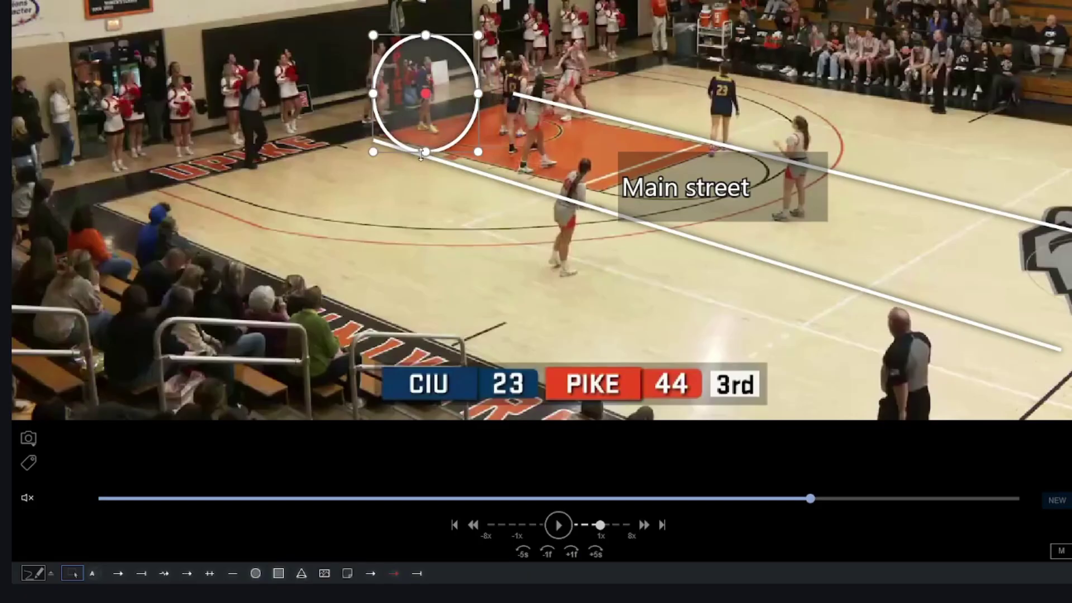
left_click(278, 573)
- Draw a rectangle near the left sideline, then tilt, stretch and reposition it
left_click_drag(195, 171, 292, 244)
left_click_drag(242, 129, 188, 148)
left_click_drag(263, 216, 182, 205)
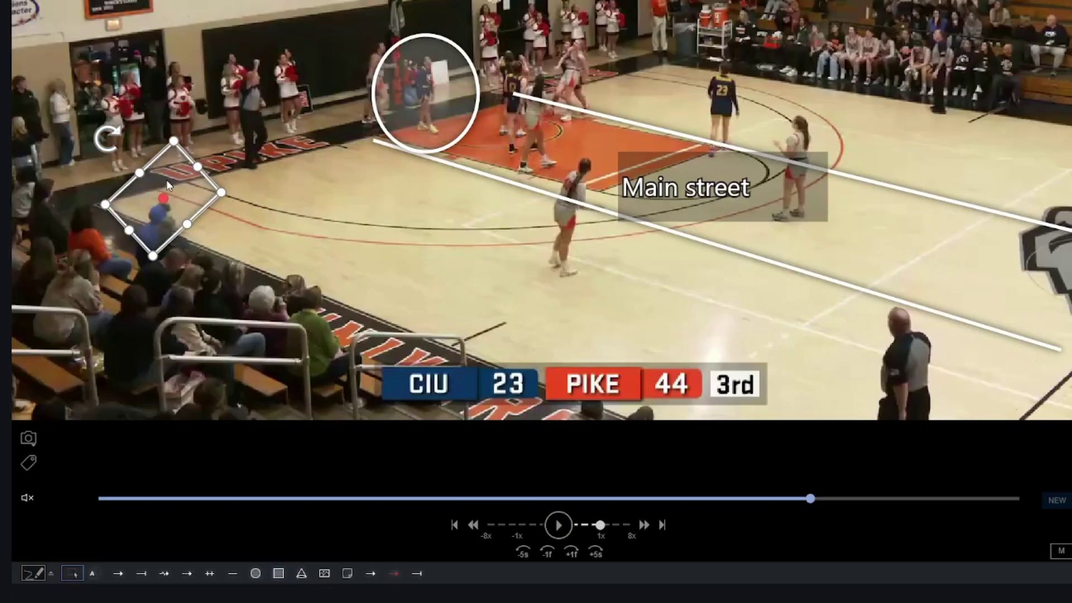
left_click_drag(110, 136, 140, 118)
left_click_drag(177, 230, 185, 266)
left_click_drag(144, 166, 161, 140)
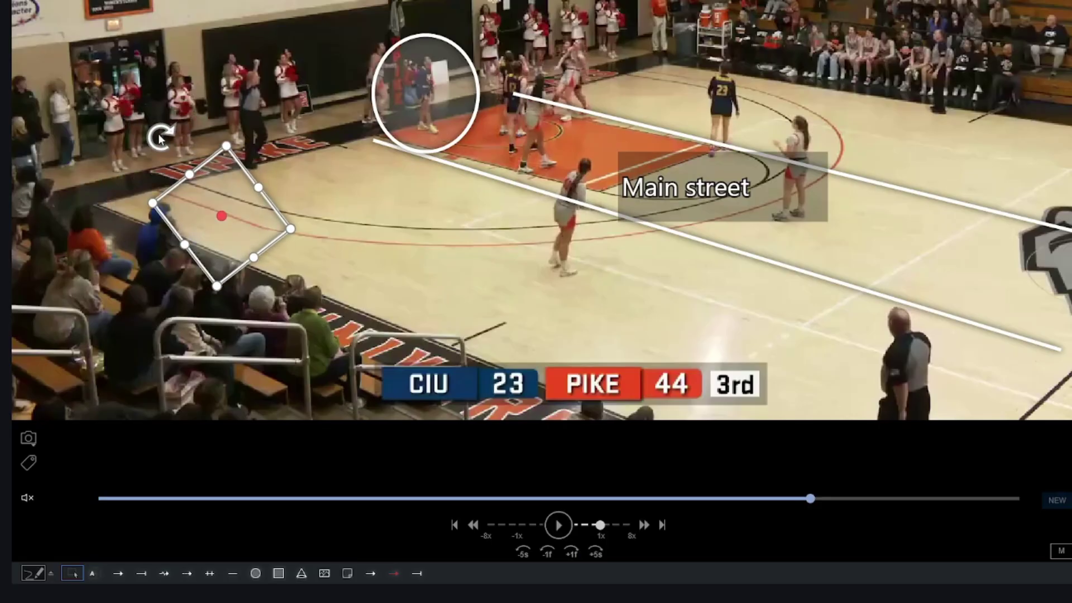
left_click(434, 257)
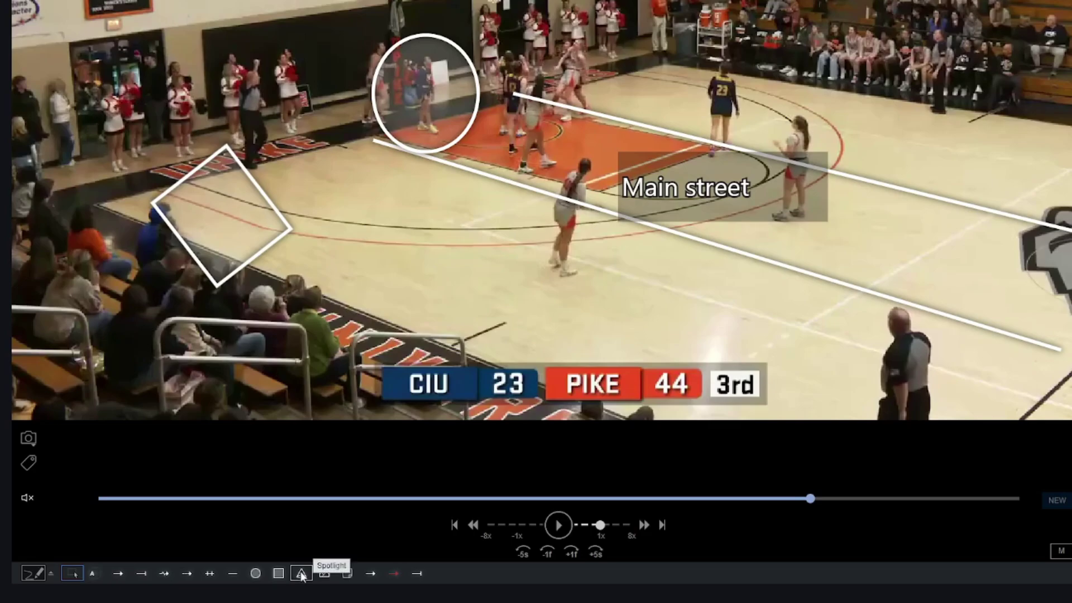
- Resume the clip and place a spotlight on the player at the three-point arc
left_click(555, 525)
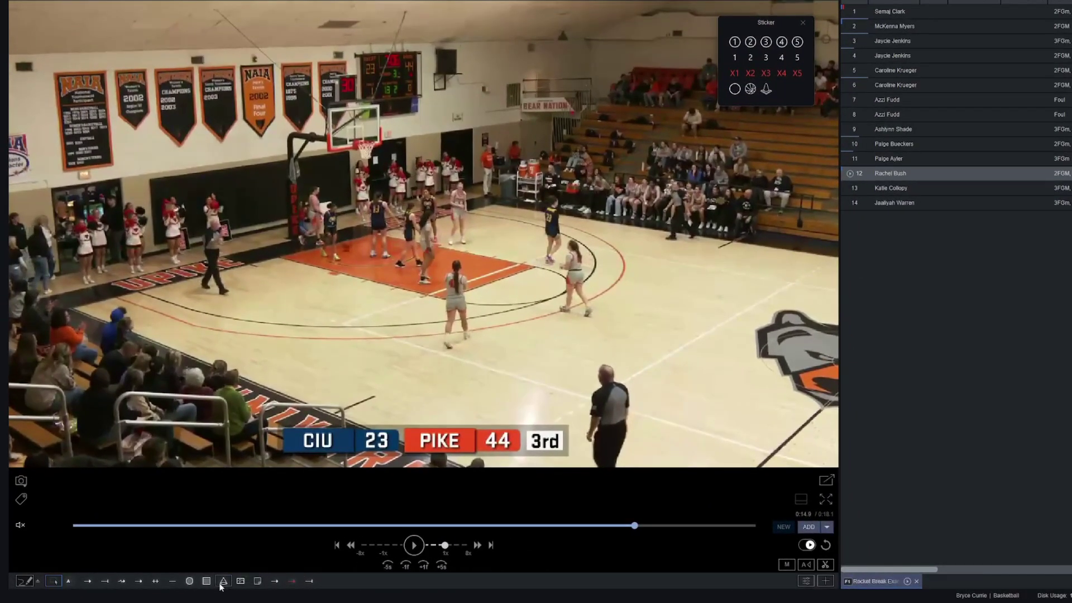
left_click_drag(527, 294, 613, 311)
mouse_move(584, 276)
left_mouse_down()
mouse_move(585, 288)
mouse_move(585, 278)
left_mouse_up()
left_click(690, 310)
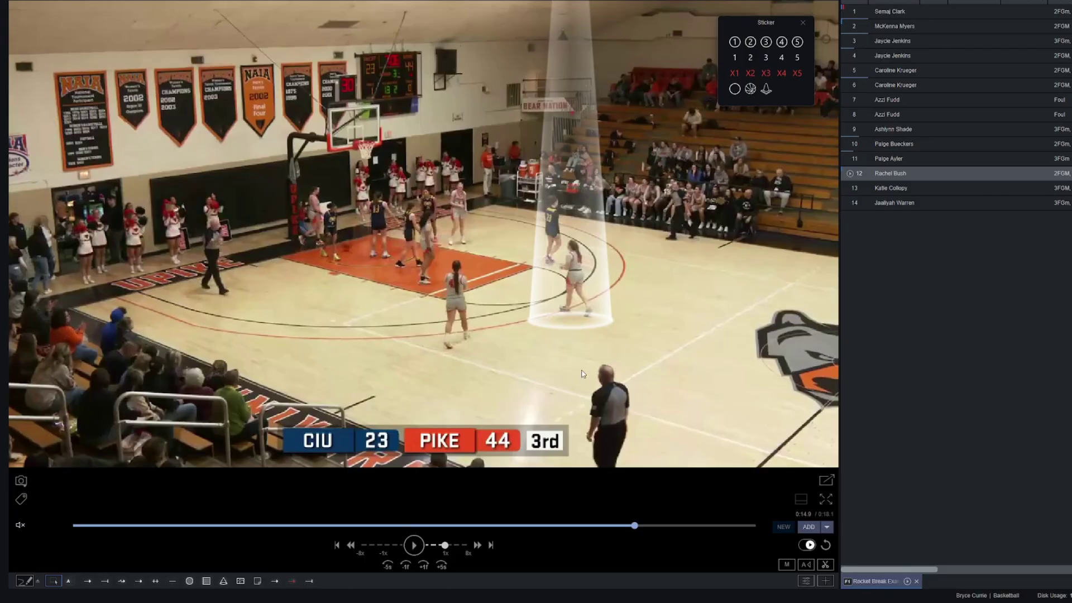
- Change the spotlight's shape to Oval in its Properties
left_click(582, 320)
right_click(578, 322)
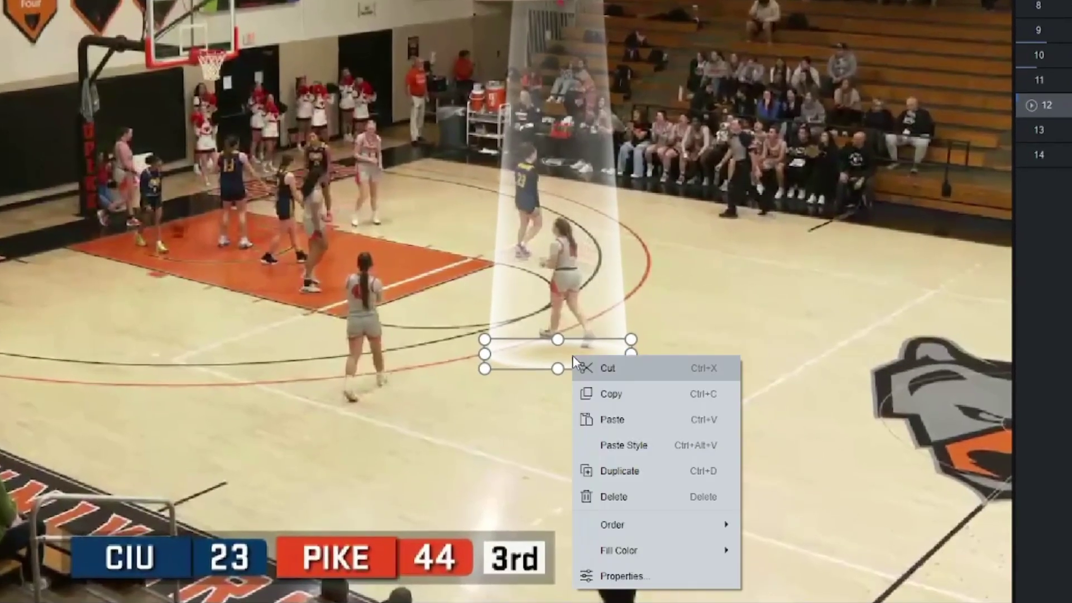
mouse_move(621, 521)
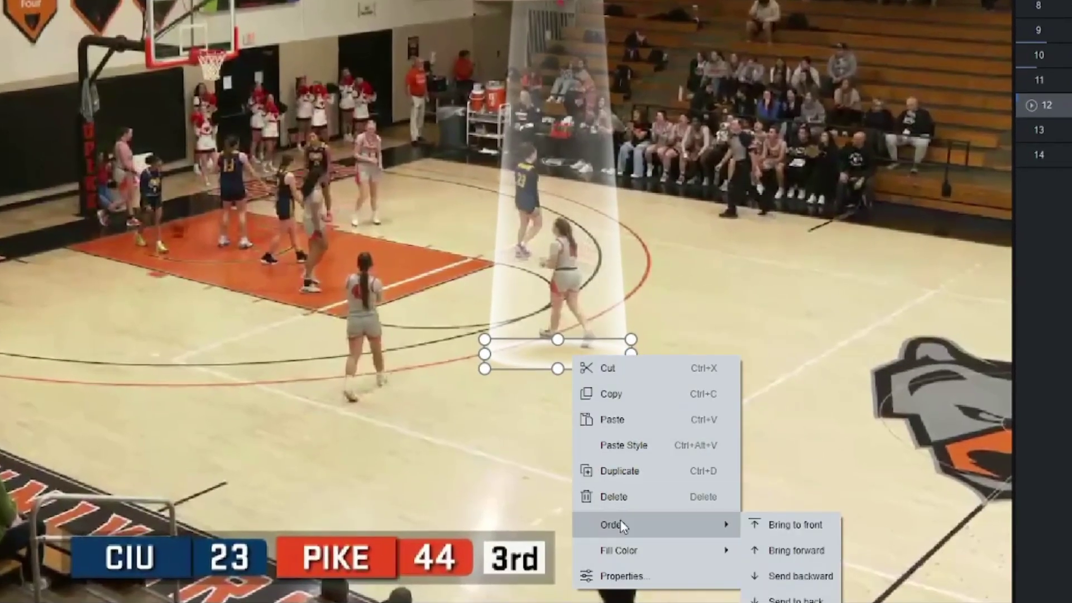
left_click(631, 574)
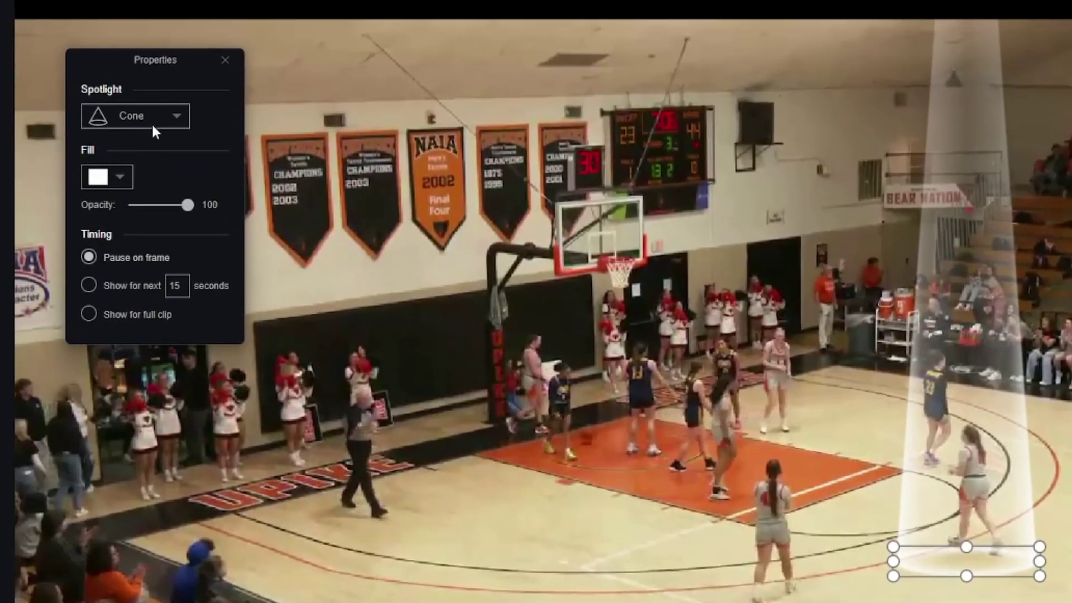
left_click(156, 118)
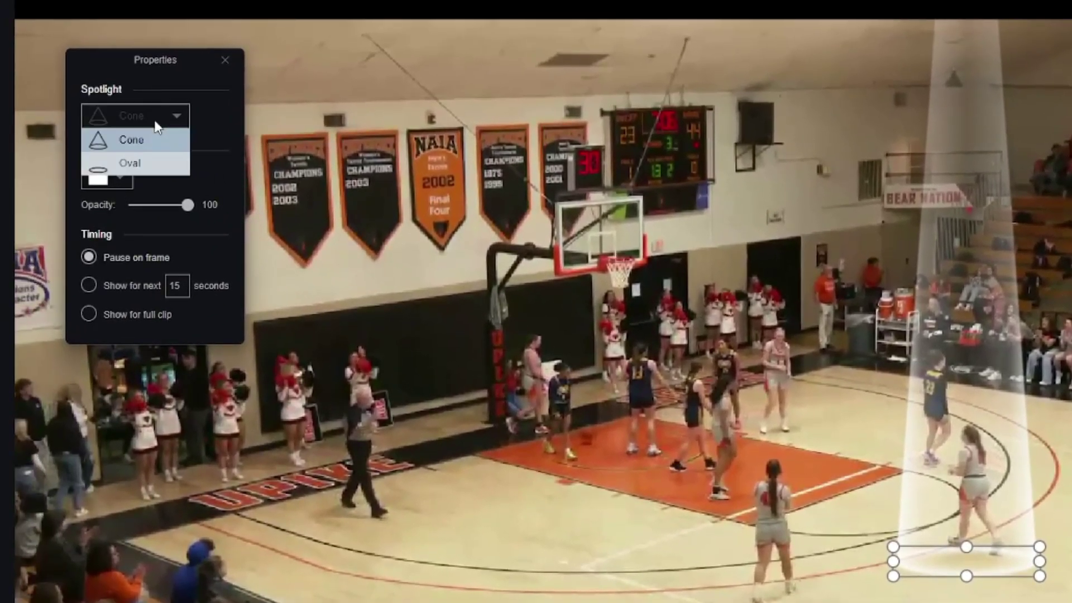
left_click(148, 161)
left_click(887, 330)
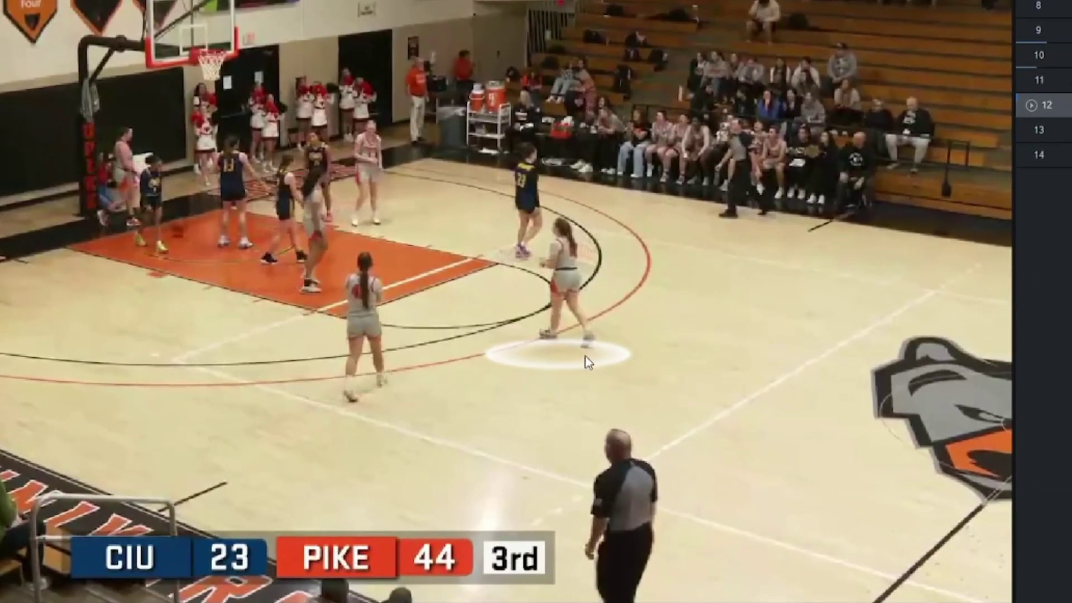
- Set the oval spotlight's fill colour to teal
left_click(750, 440)
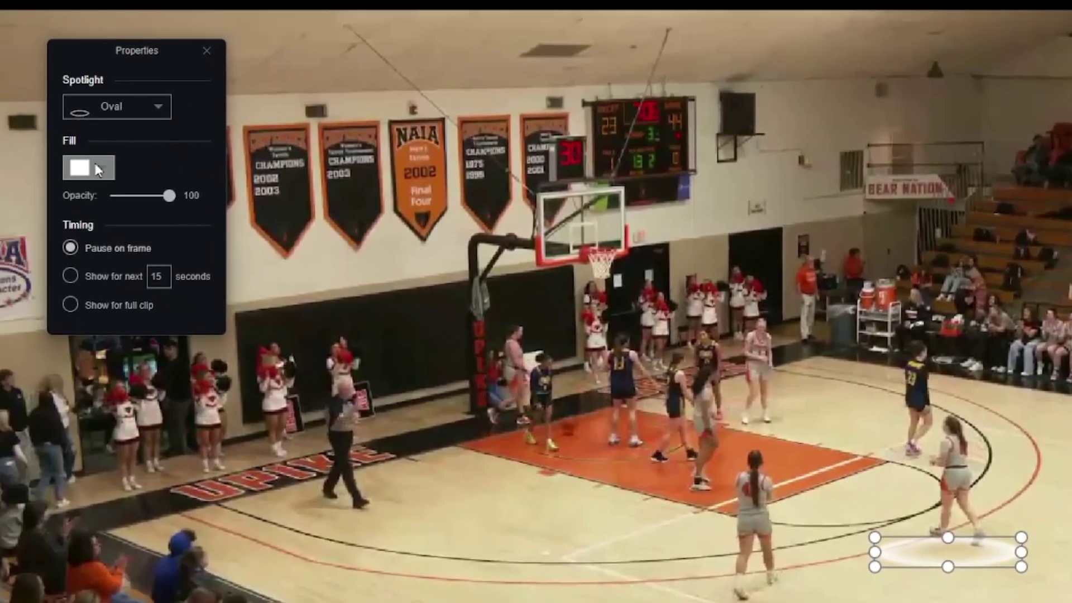
left_click(107, 176)
left_click(158, 279)
key("Escape")
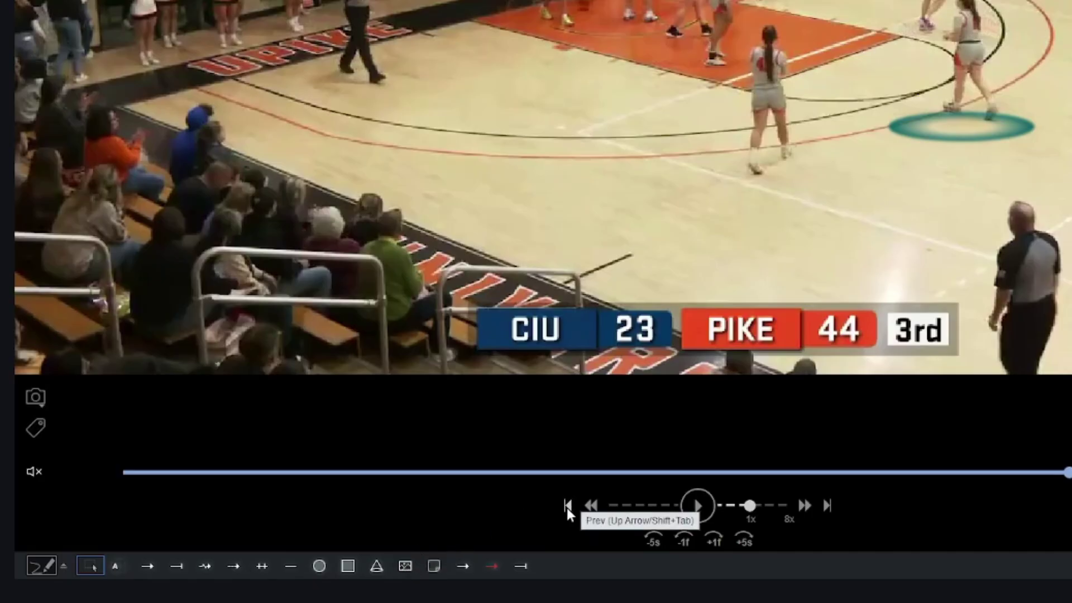
- Place three cone stickers at lower left, the free-throw lane and lower right, shrinking the last
left_click(436, 567)
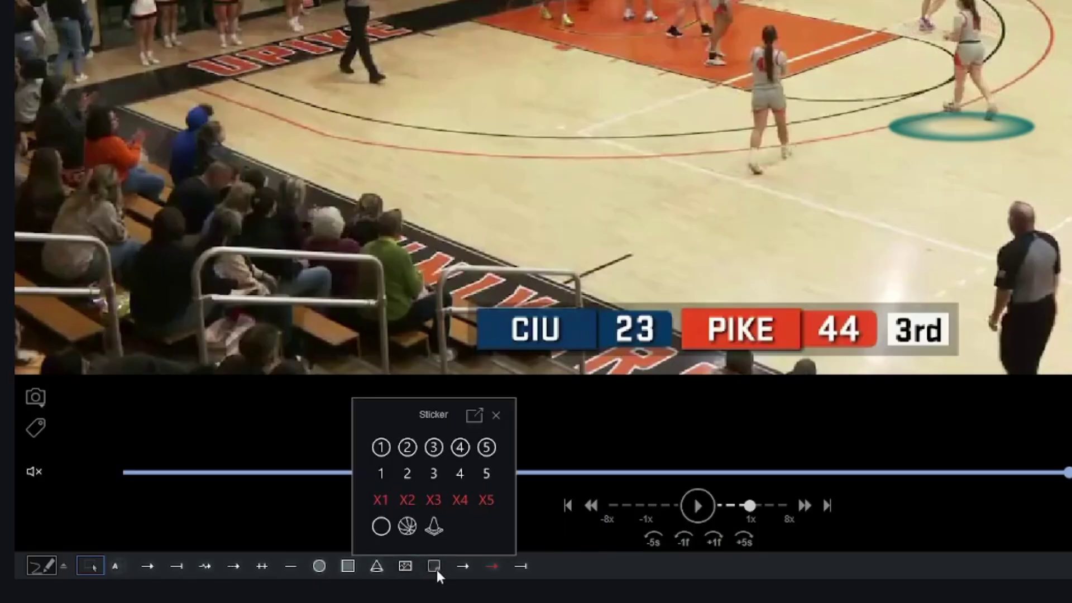
left_click(478, 417)
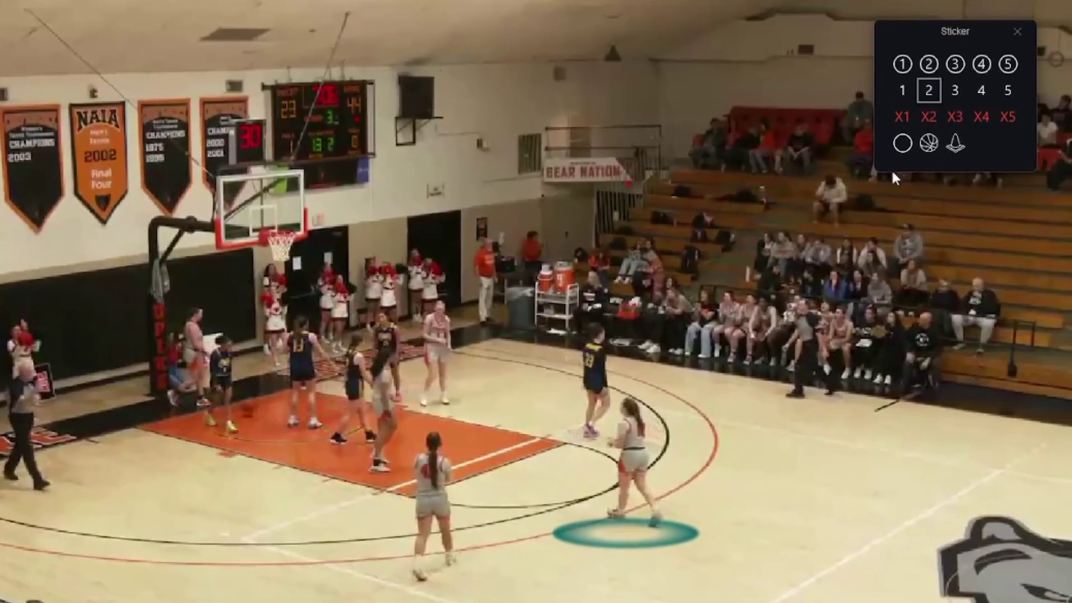
left_click(953, 147)
left_click(119, 521)
left_click(955, 144)
left_click(520, 345)
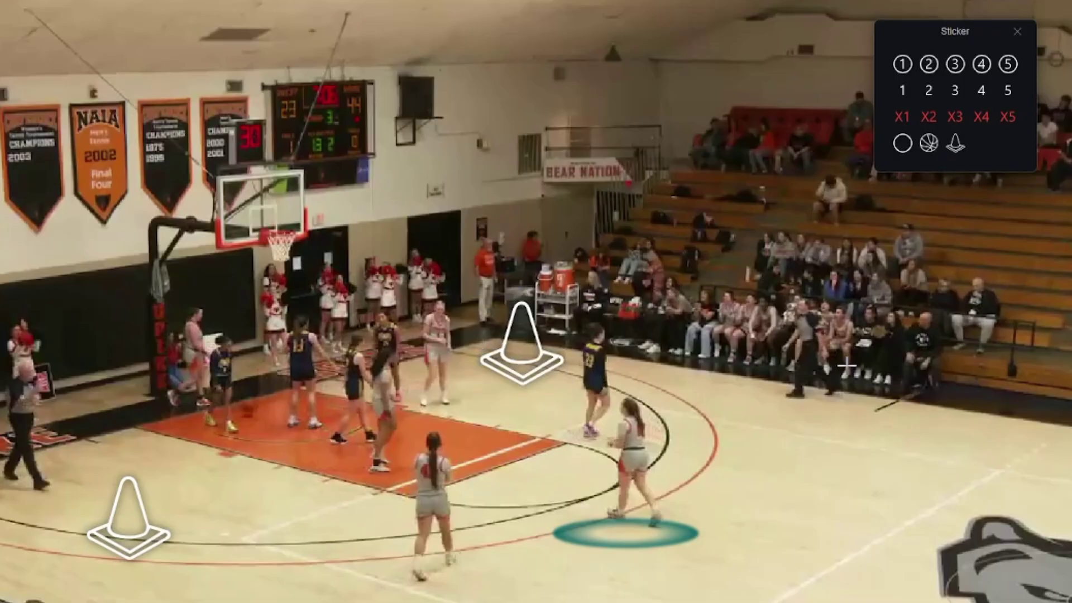
left_click(777, 555)
left_click_drag(724, 523, 748, 526)
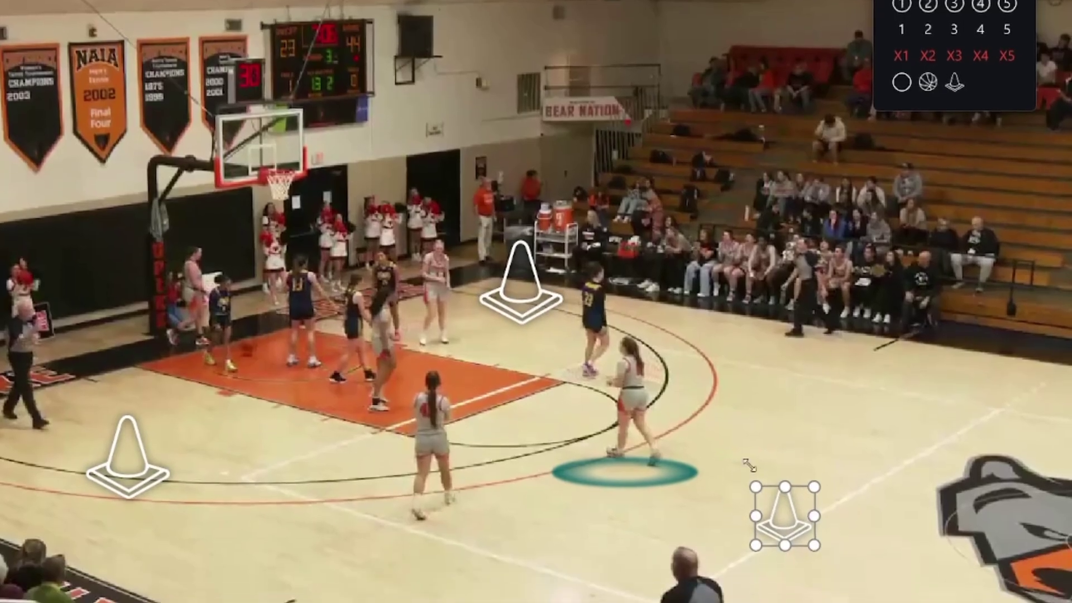
right_click(780, 527)
mouse_move(841, 494)
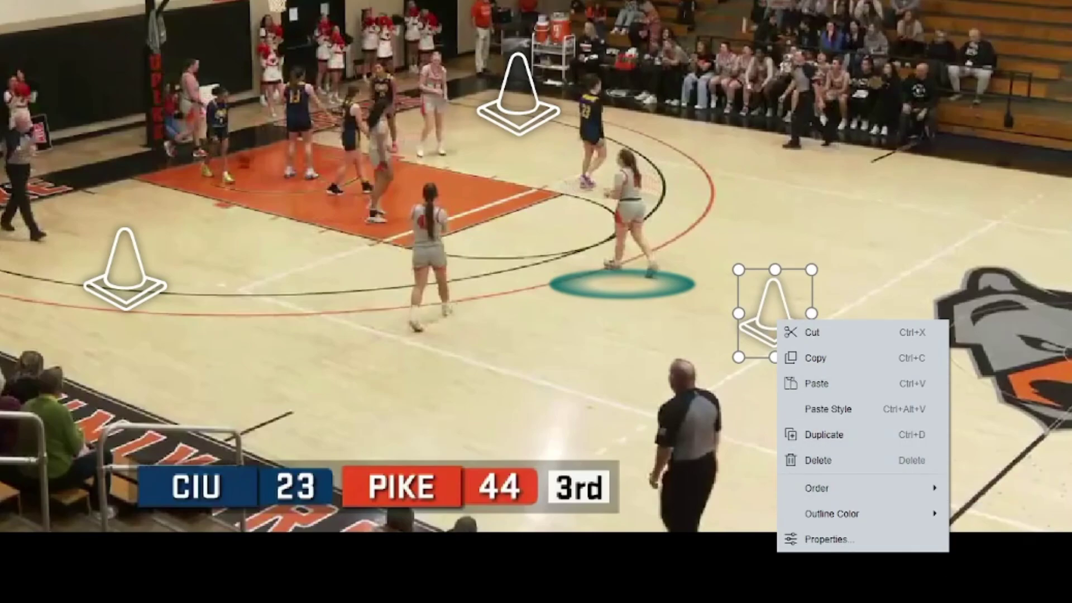
- Place and narrow an X1 sticker in the lane, then add a 1 sticker
key("Escape")
key("Escape")
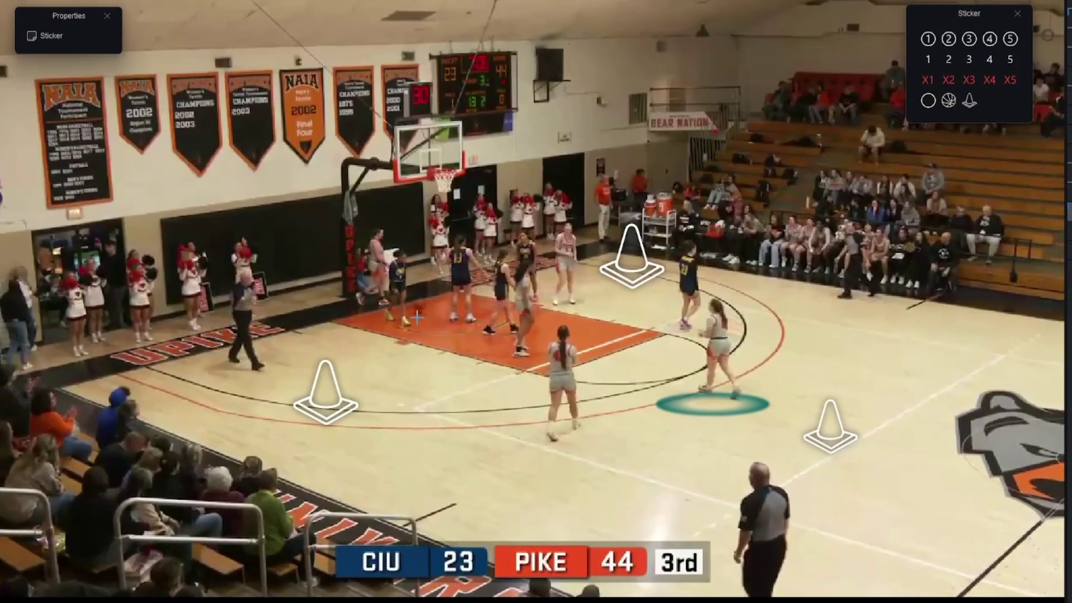
left_click(421, 314)
left_click_drag(441, 320, 399, 333)
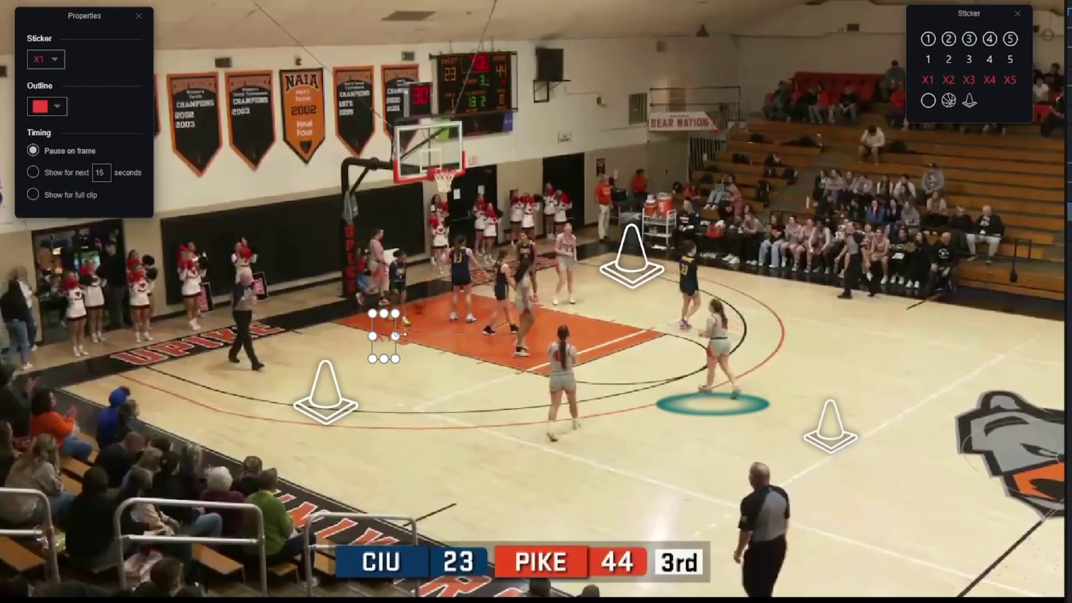
right_click(390, 336)
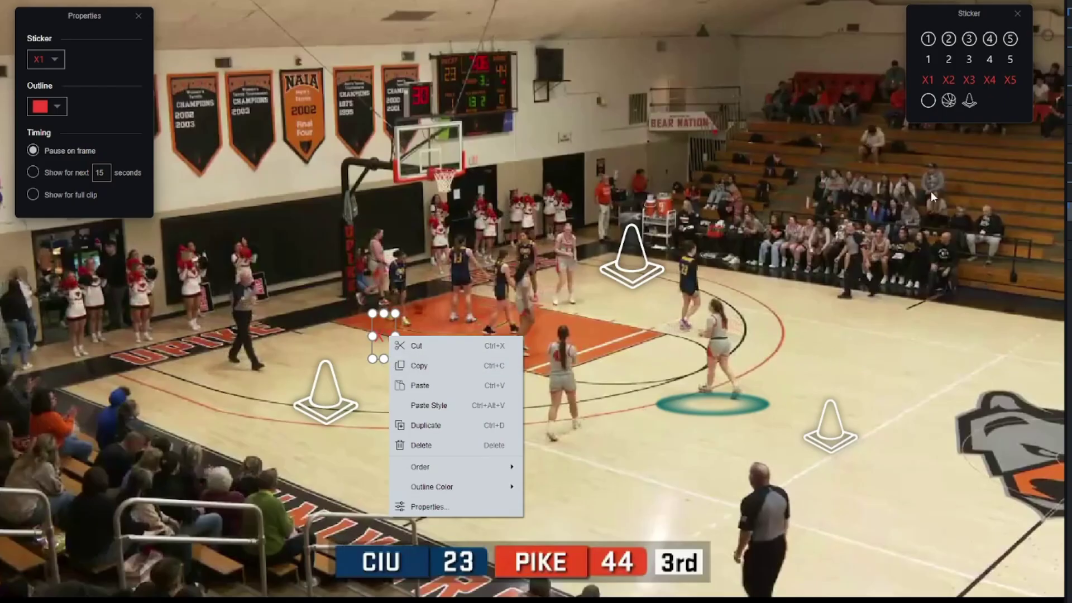
left_click(927, 79)
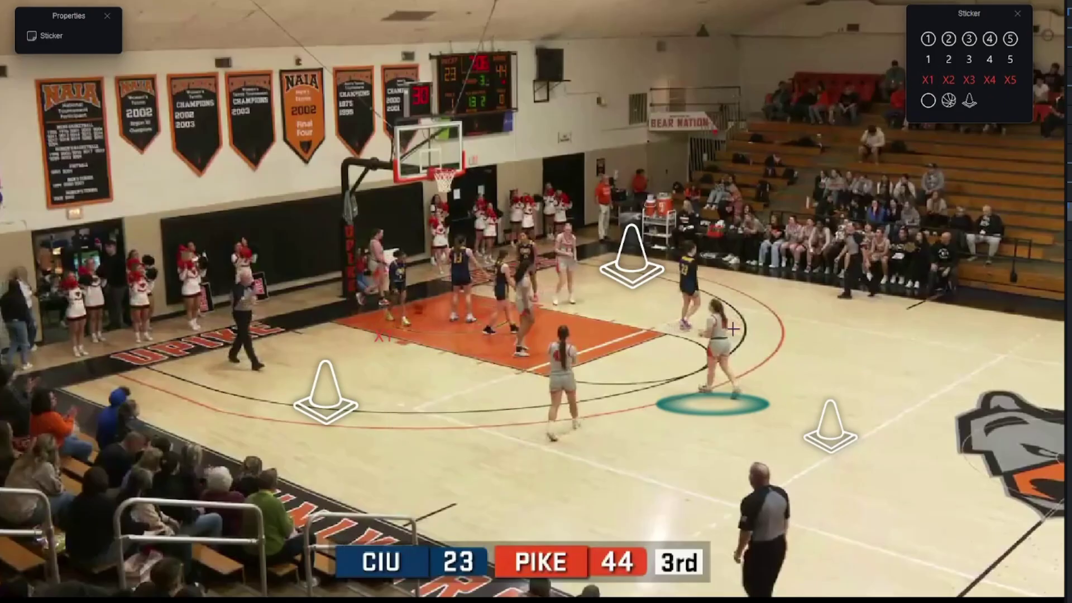
left_click(733, 329)
- Put sticker 2 on the player atop the key and a smaller 3 under the basket
left_click(948, 58)
left_click(575, 370)
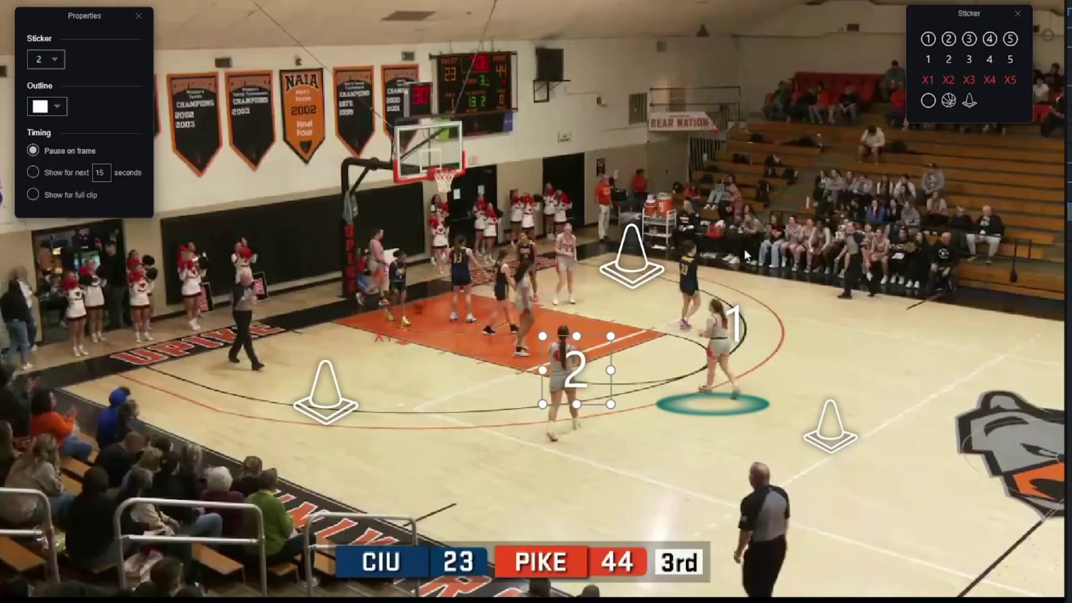
left_click(968, 61)
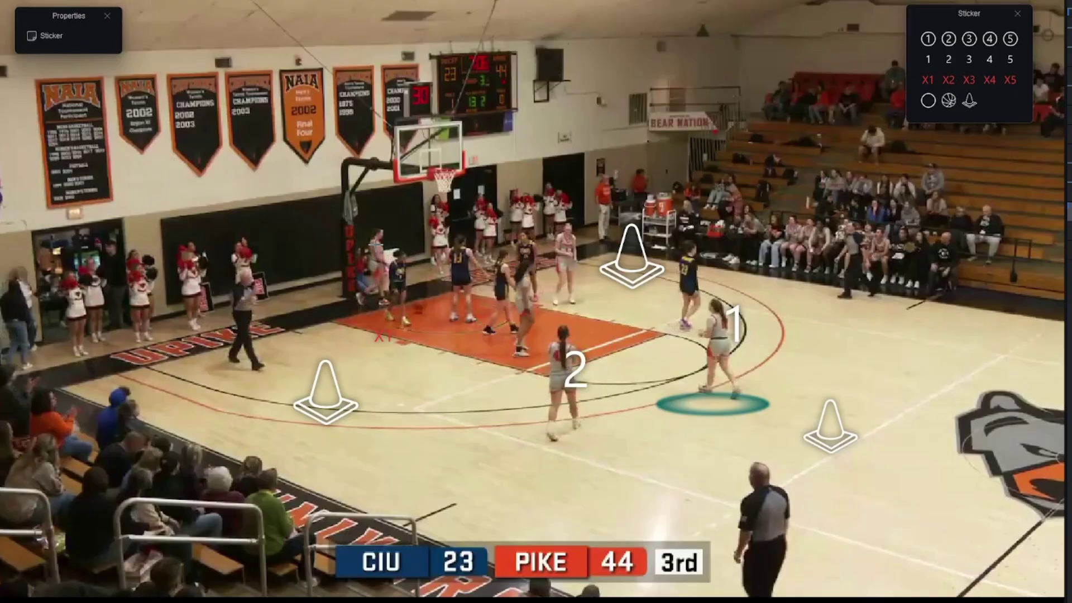
left_click(372, 245)
left_click_drag(338, 212, 361, 222)
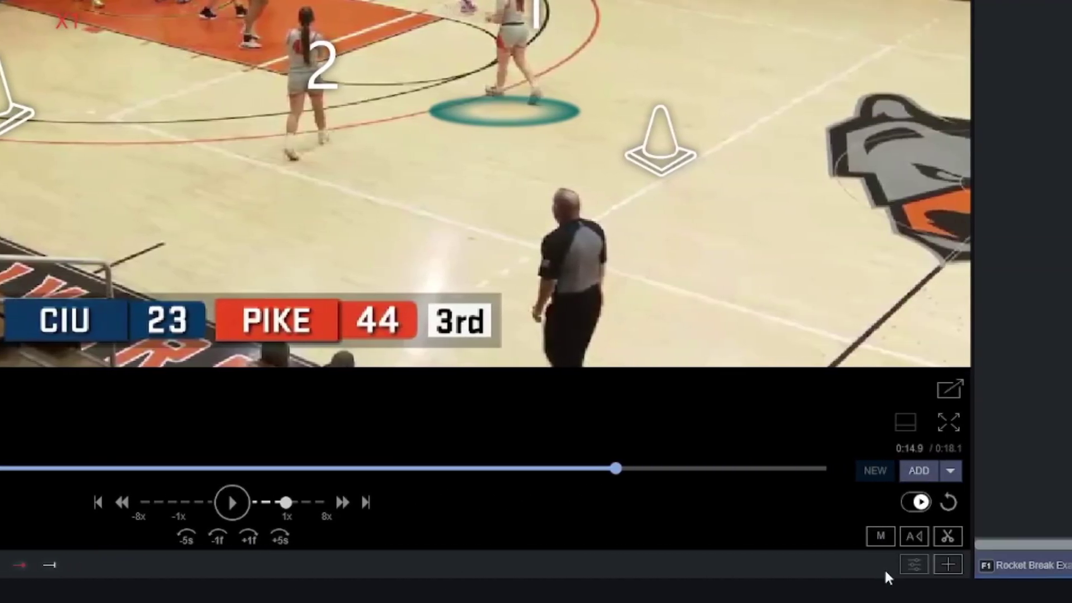
- Add the Arrow line tool and draw a red arrow down toward the right sideline
left_click(948, 564)
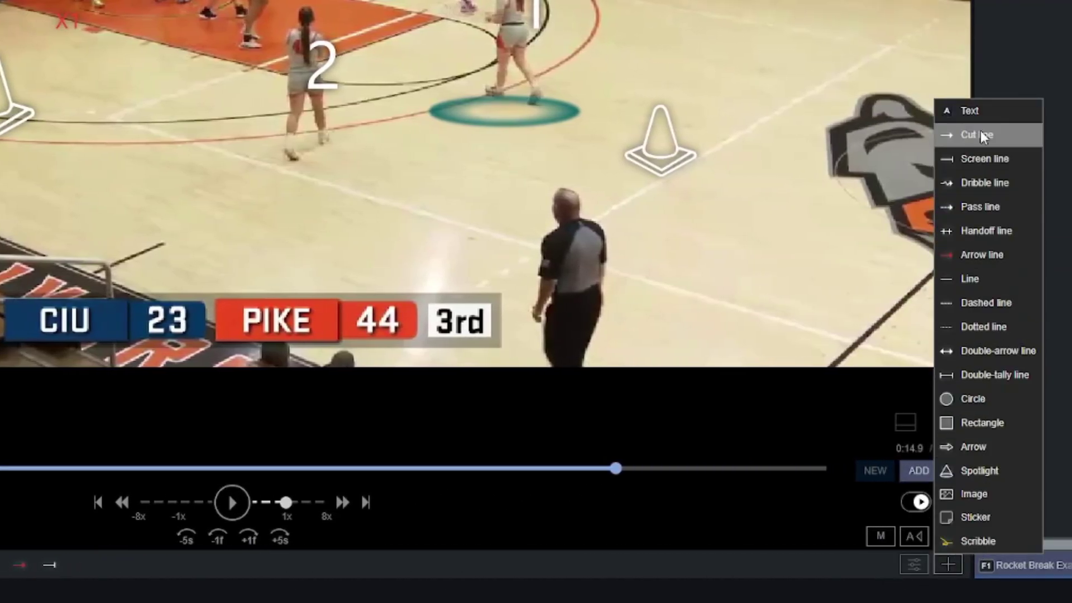
left_click(980, 260)
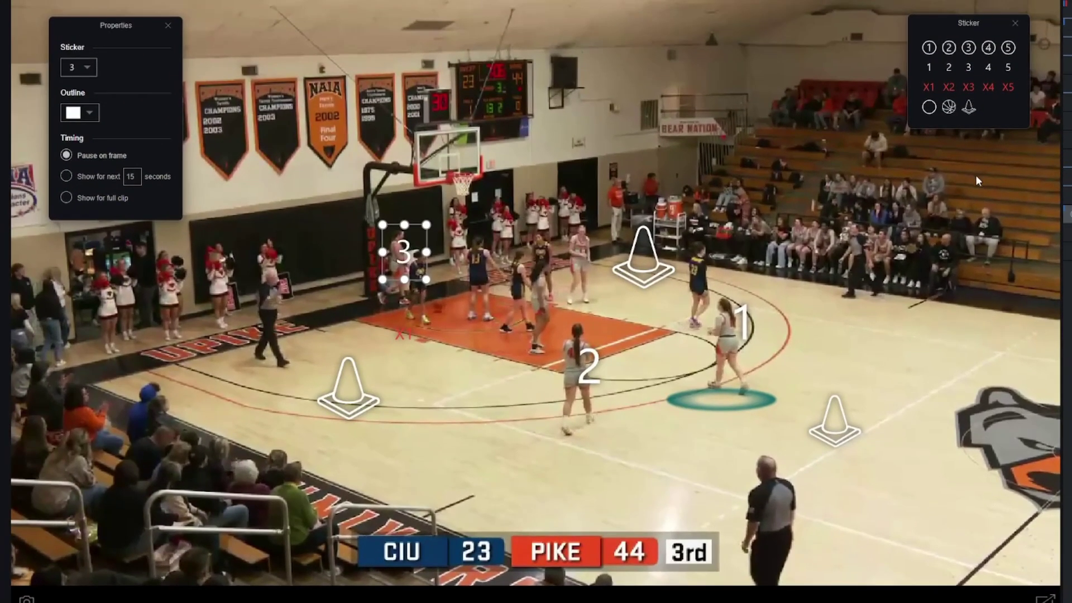
left_click_drag(977, 174, 943, 199)
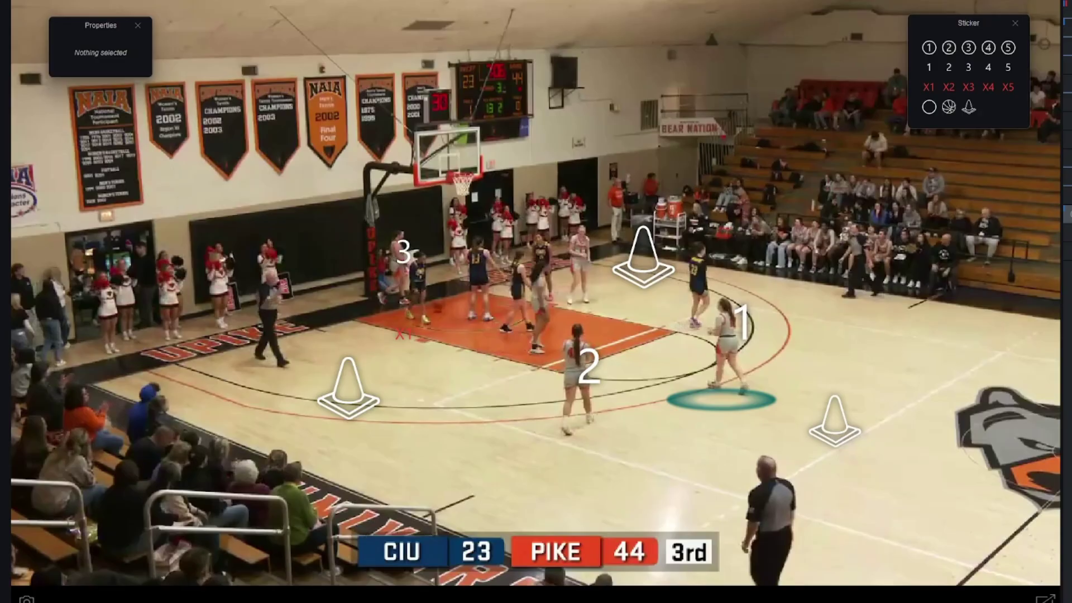
left_click_drag(741, 83, 846, 216)
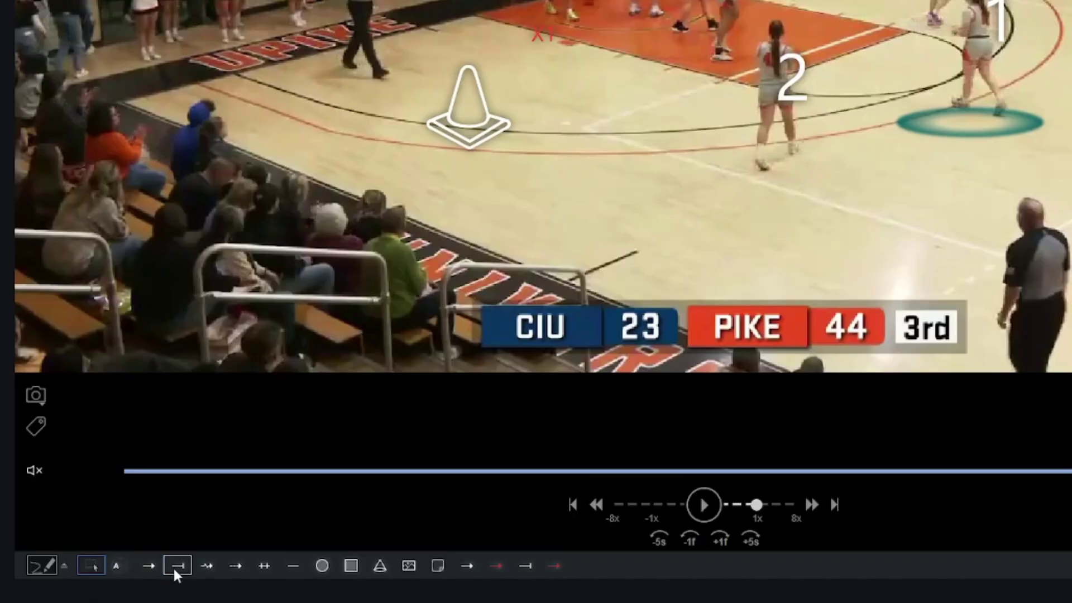
- Remove the Circle tool and the extra arrow line tool from the tool set
right_click(317, 568)
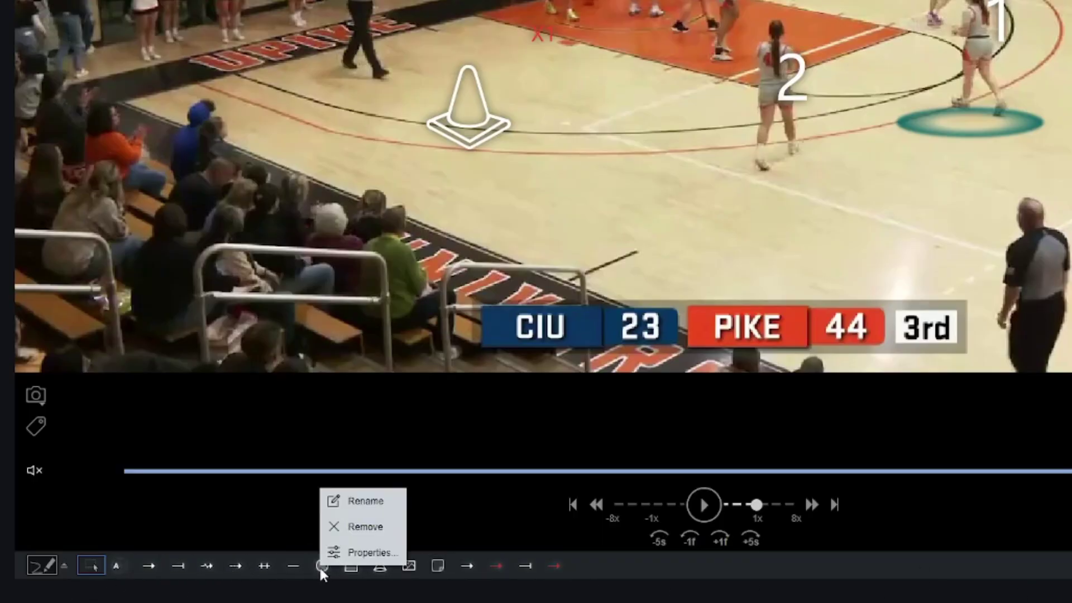
left_click(360, 527)
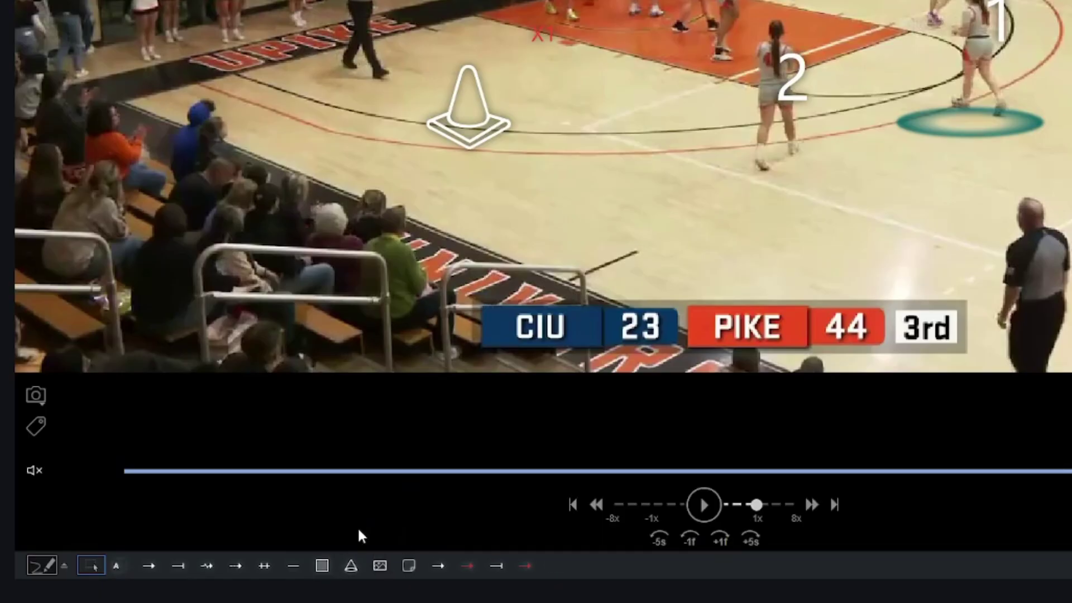
right_click(524, 569)
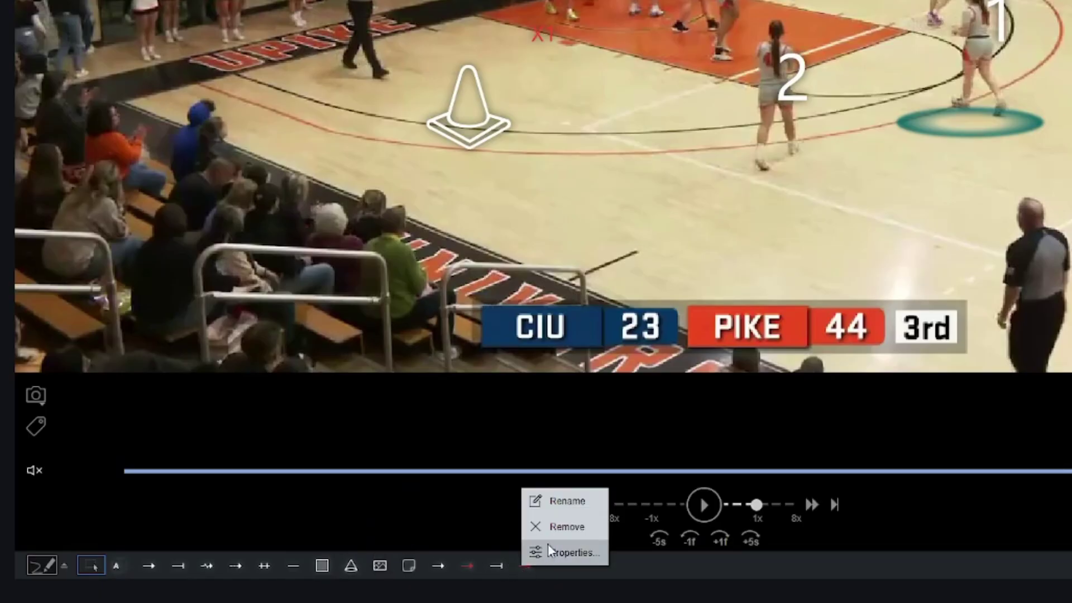
left_click(554, 525)
- Rename the Screen line tool to 'Purple Cut Line'
right_click(495, 567)
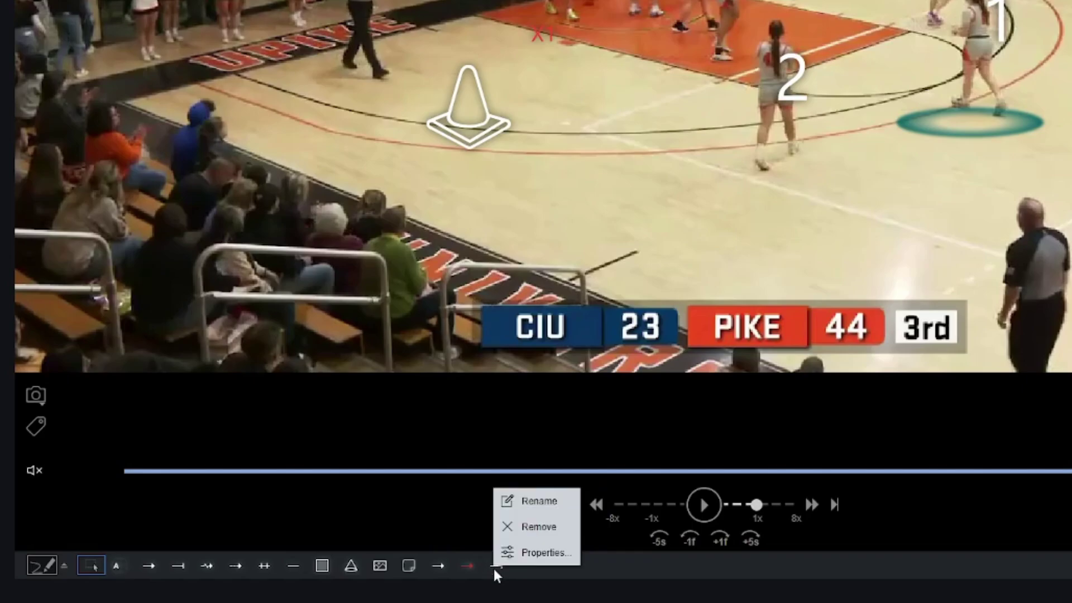
left_click(529, 498)
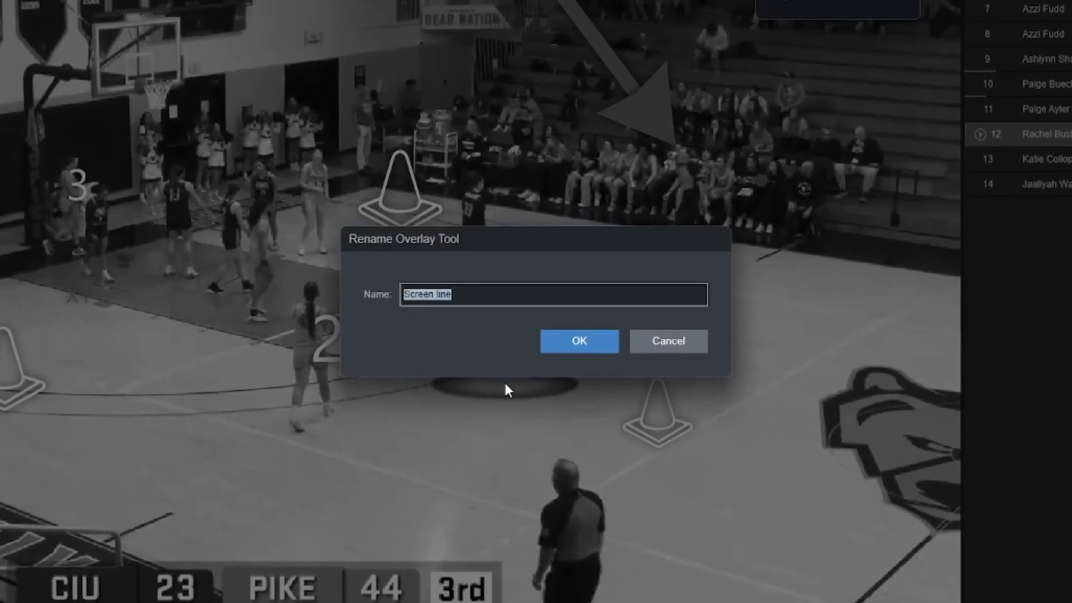
type("Purple Cut Line")
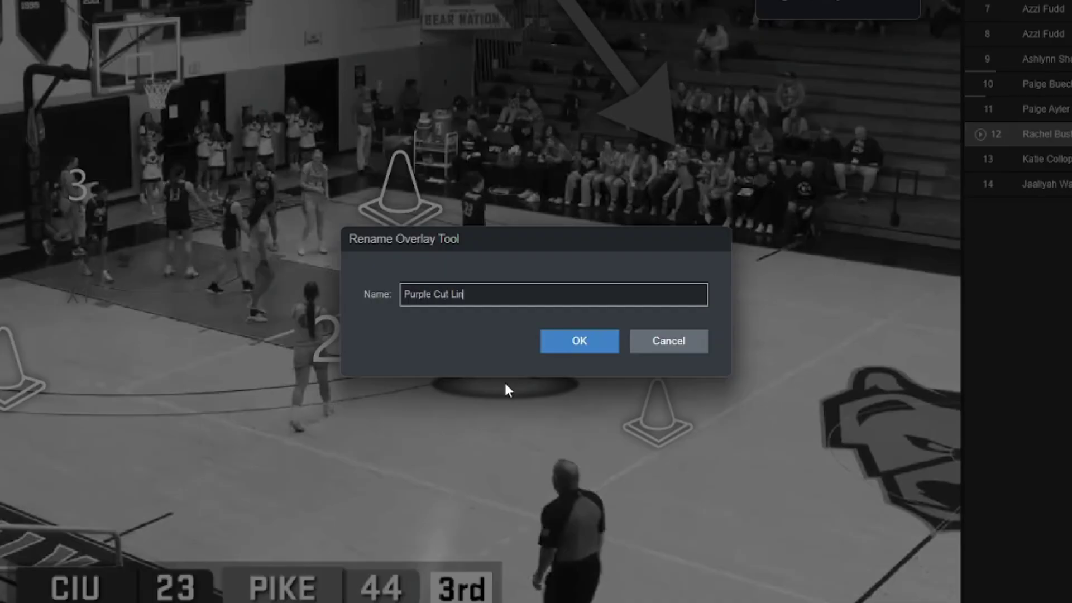
left_click(557, 343)
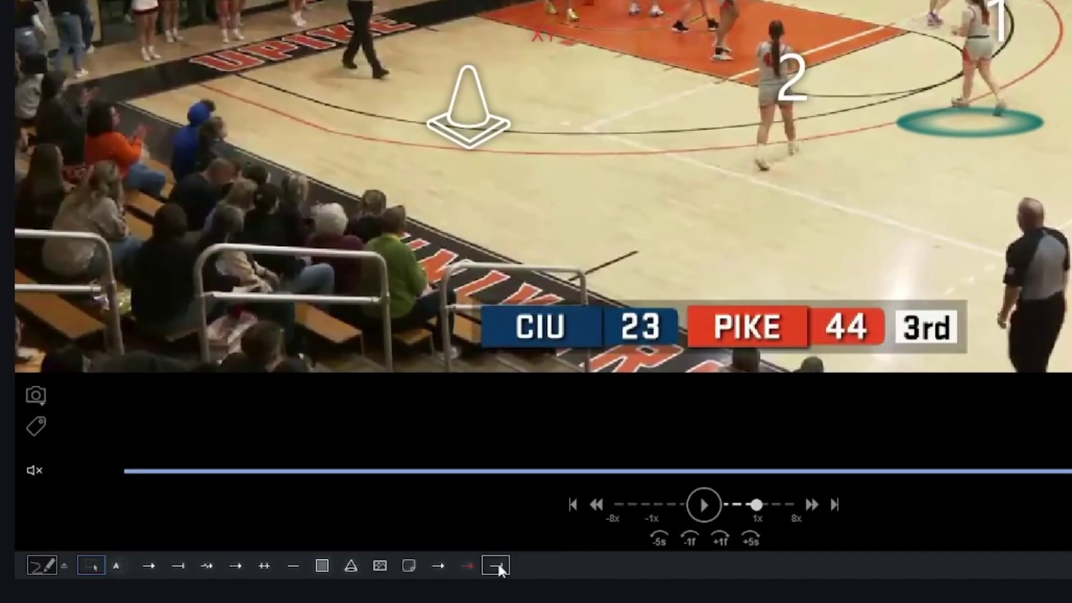
- Set the Purple Cut Line tool to an arrowhead start, plain end and purple outline
right_click(487, 570)
left_click(521, 553)
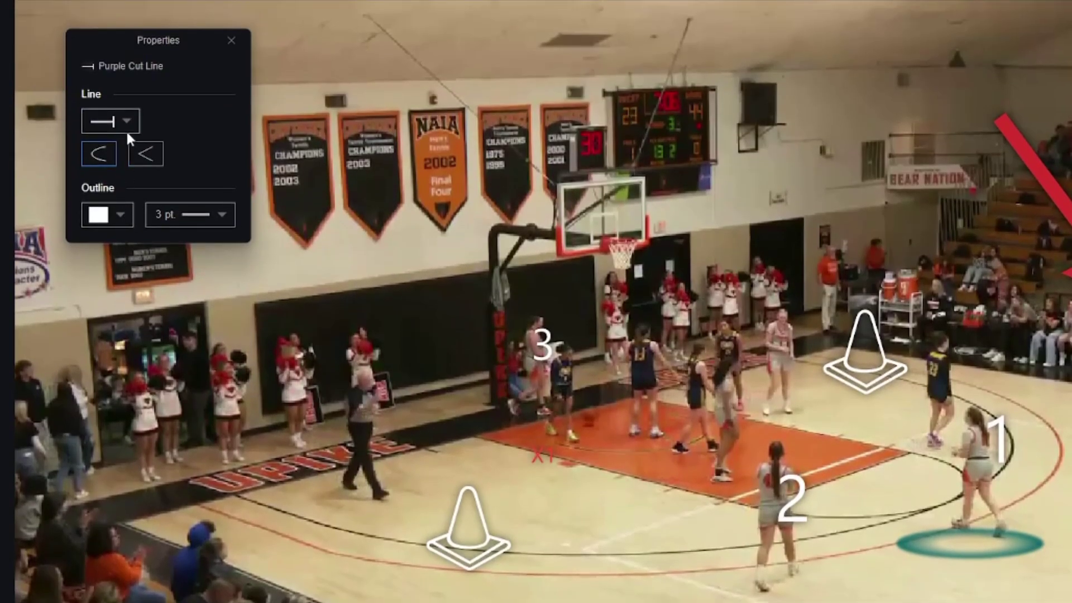
left_click(127, 123)
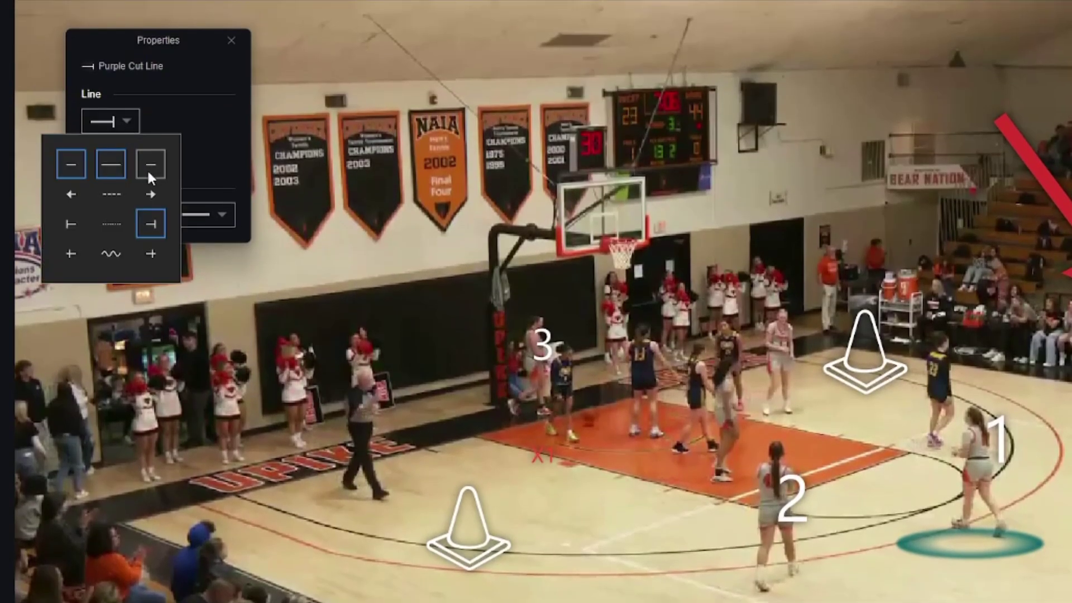
left_click(75, 193)
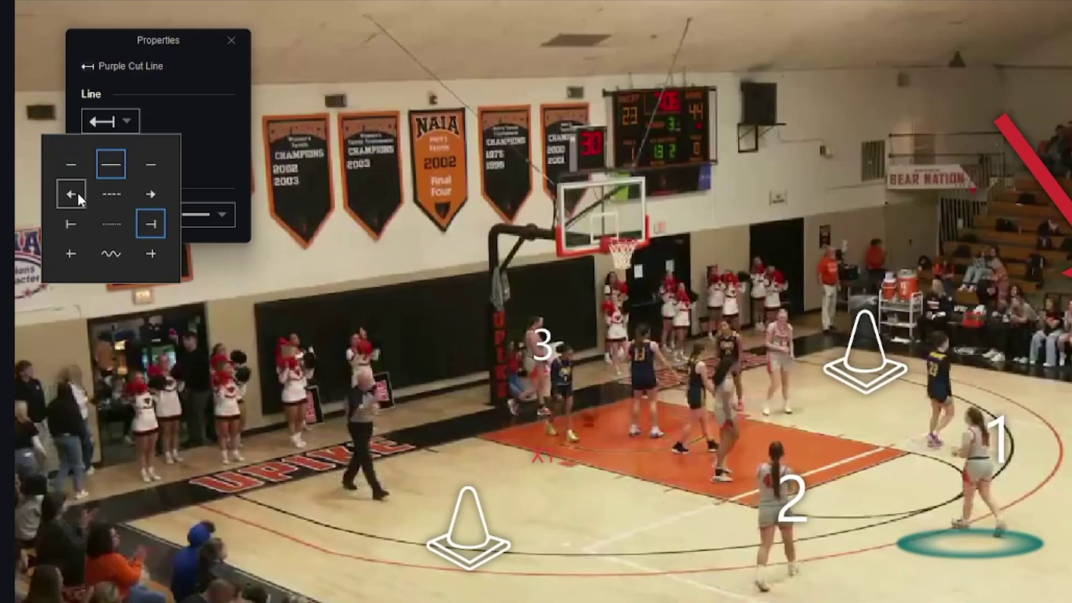
left_click(151, 171)
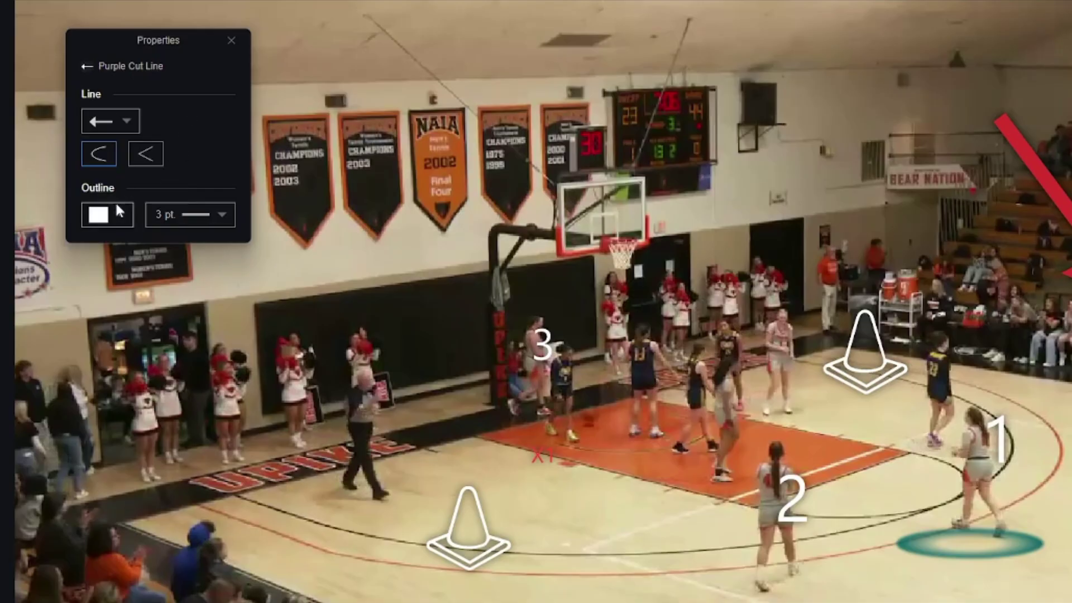
left_click(118, 222)
left_click(131, 273)
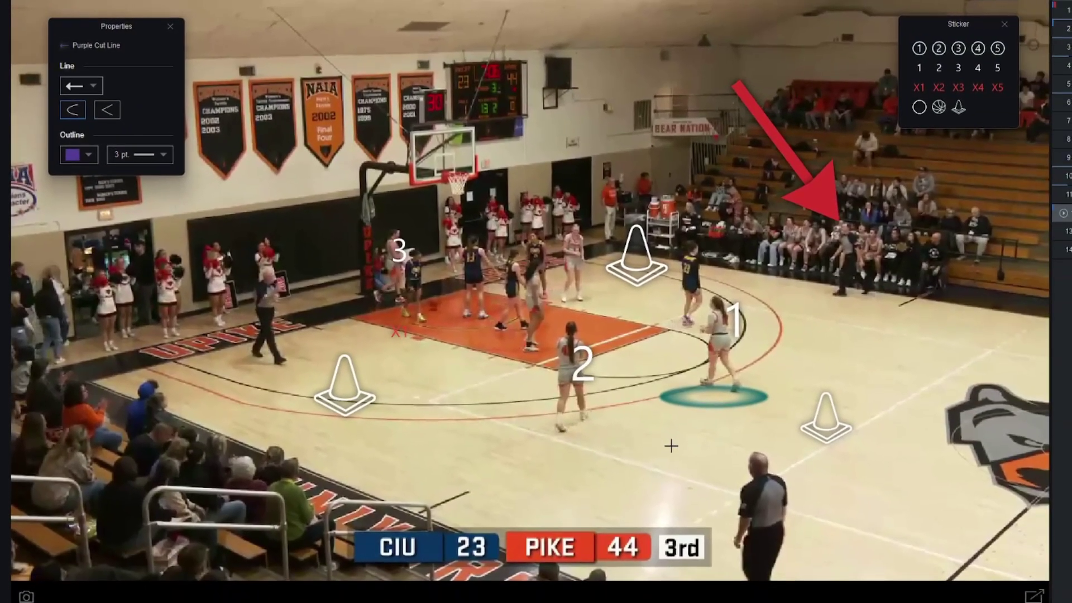
- Draw a curved purple arrow line across the lower court below player 2
left_click_drag(926, 602, 573, 600)
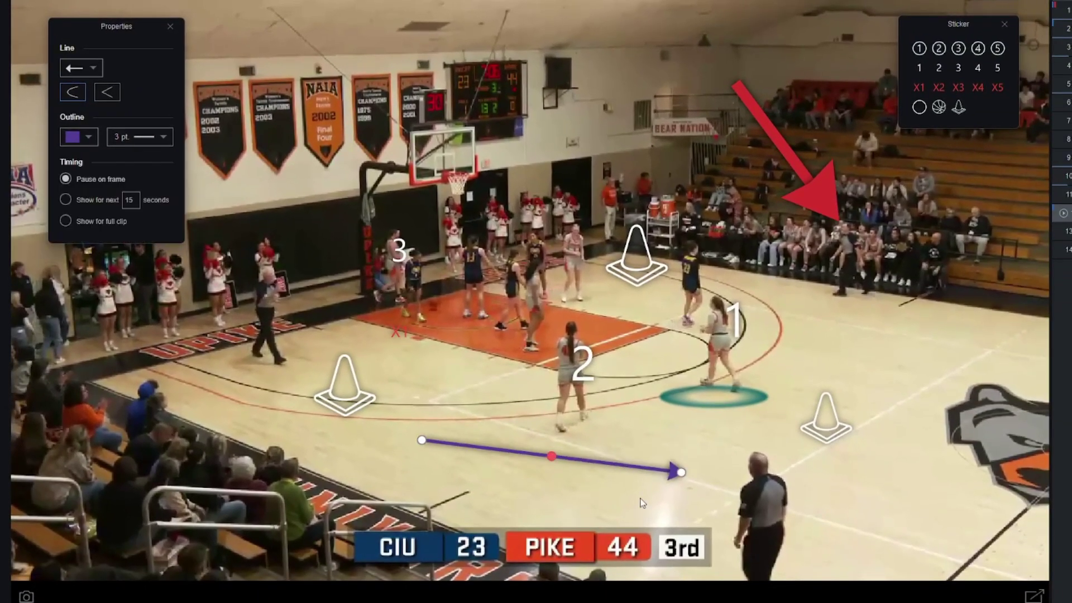
mouse_move(551, 460)
left_mouse_down()
mouse_move(554, 491)
mouse_move(562, 446)
mouse_move(554, 464)
left_mouse_up()
left_click(107, 91)
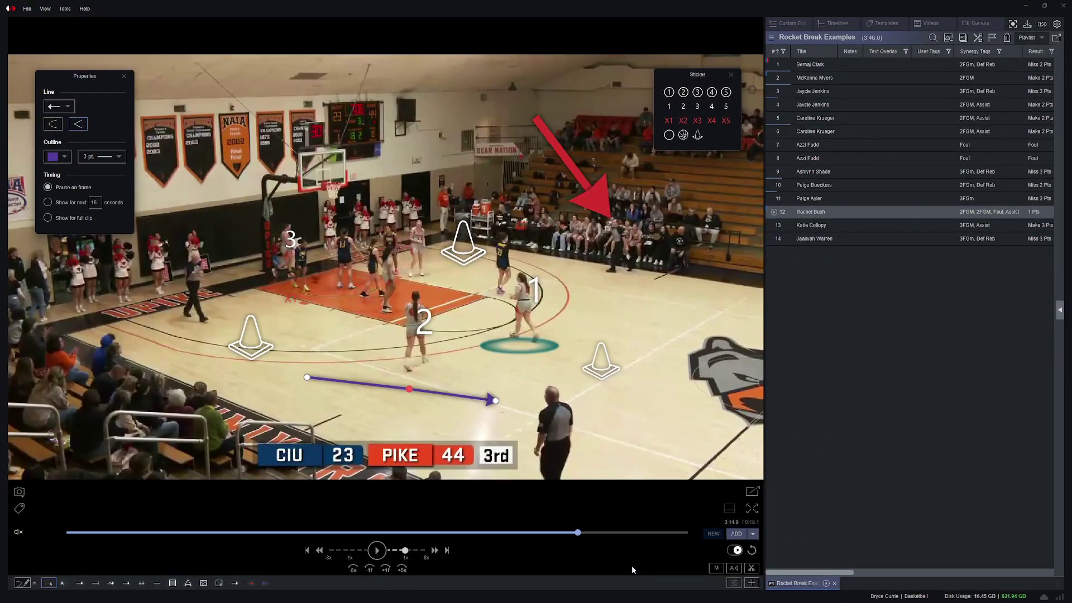
- Open the first playlist clip and scrub back to an earlier moment, then pause
left_click(782, 65)
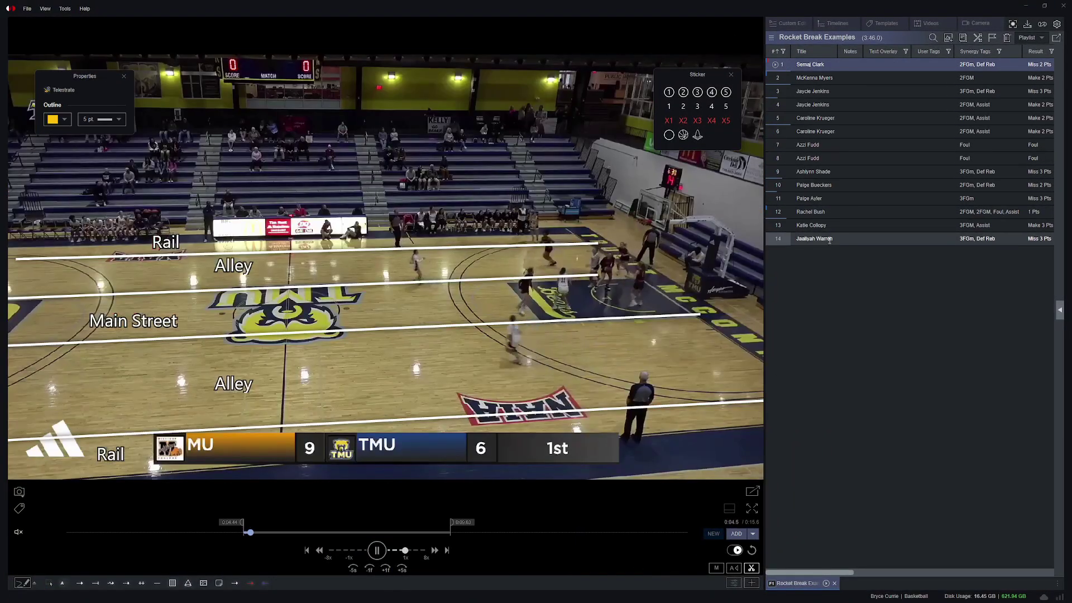
left_click(377, 550)
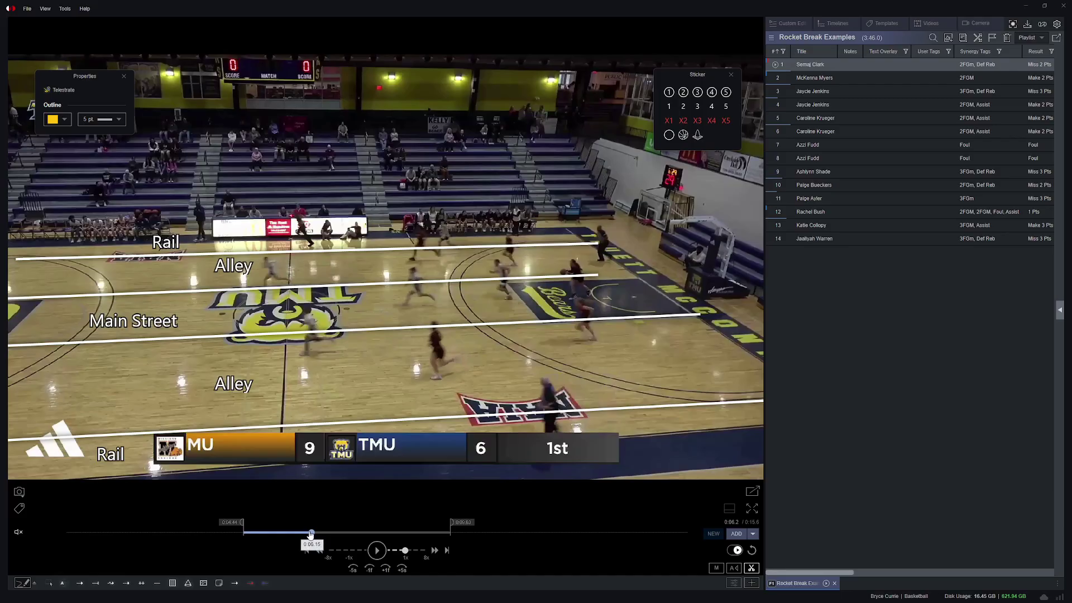
left_click_drag(312, 532, 253, 535)
left_click(376, 551)
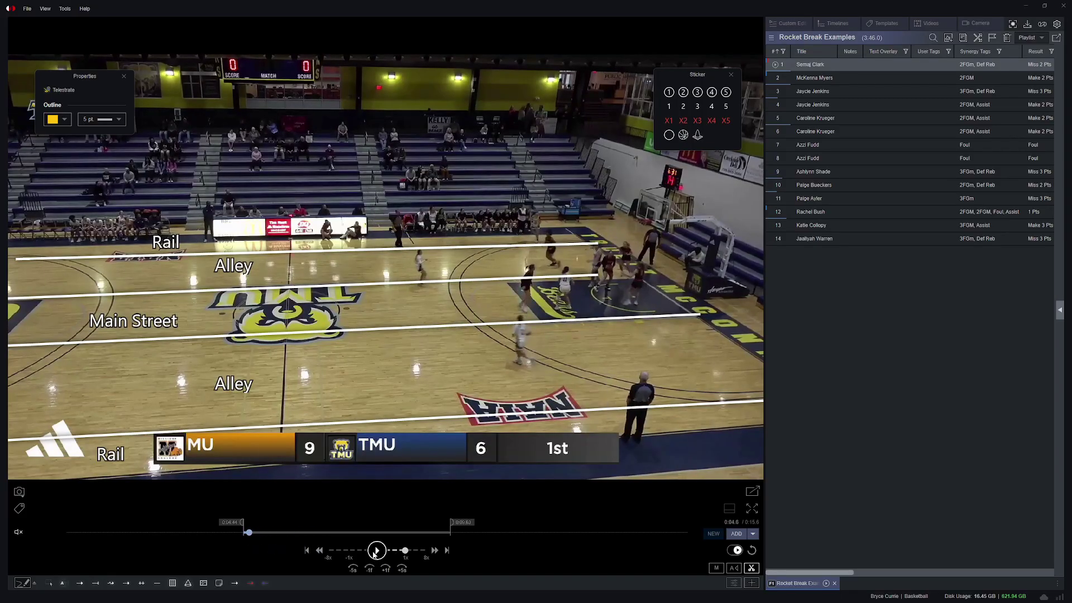
left_click(369, 569)
- Step frame by frame to the frame showing the Rail, Alley and Main Street telestration
left_click(370, 570)
left_click(371, 570)
left_click(370, 570)
left_click(370, 570)
left_click(370, 569)
left_click(370, 569)
left_click(389, 572)
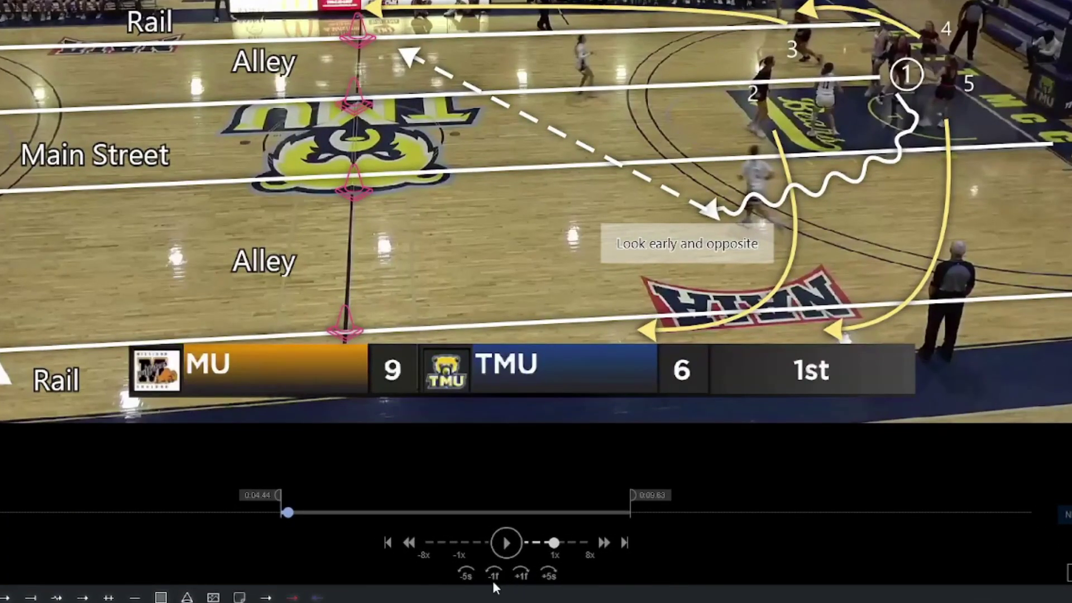
left_click(493, 578)
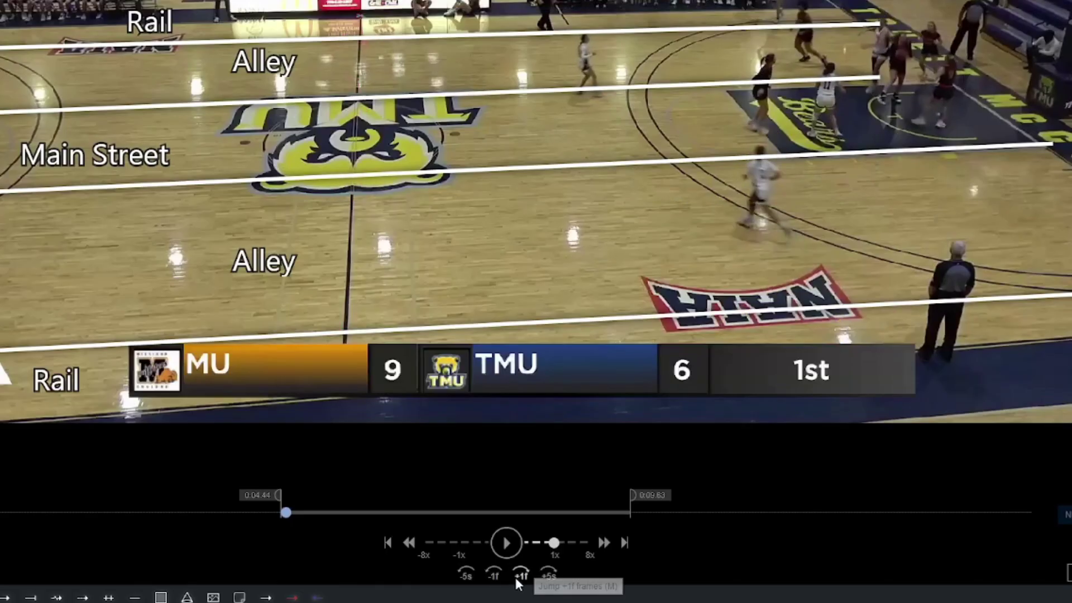
left_click(516, 577)
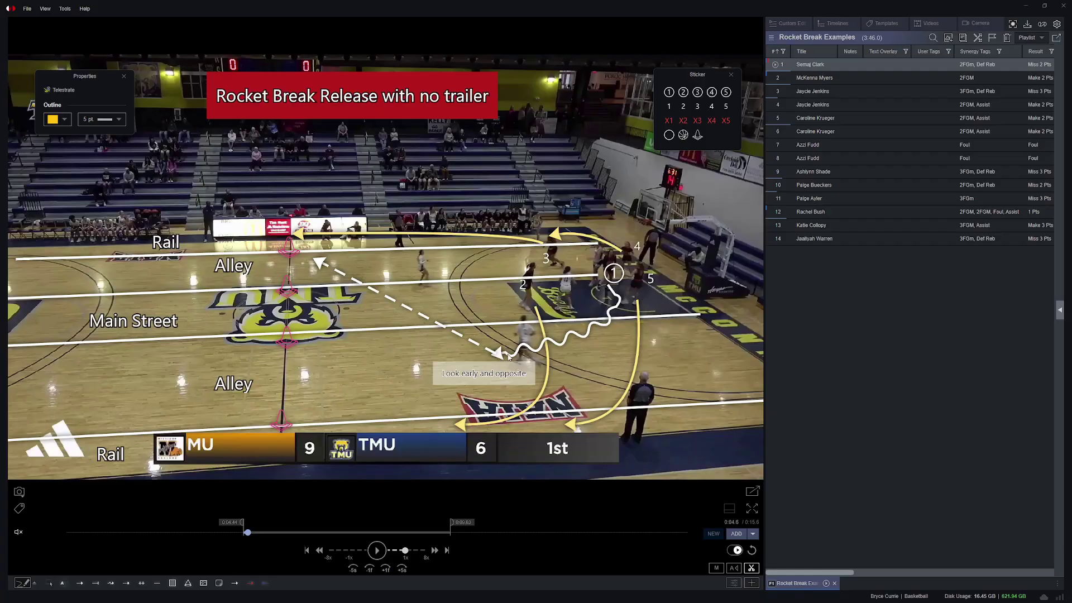
- Play and pause clip 1, dismiss the Alley label's options unchanged, then resume playback into clip 2
left_click(378, 555)
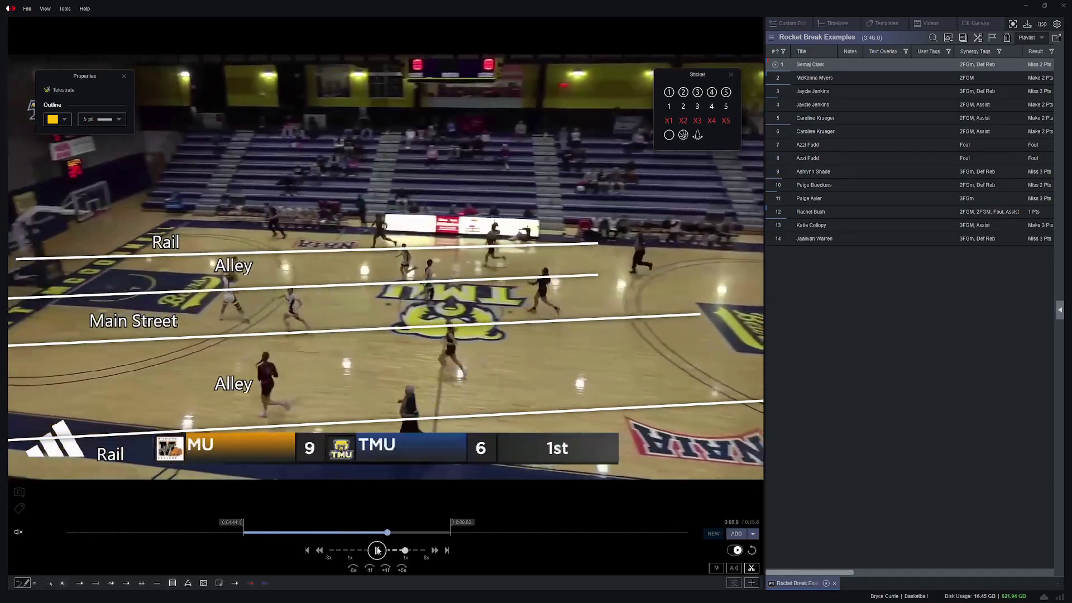
left_click(377, 551)
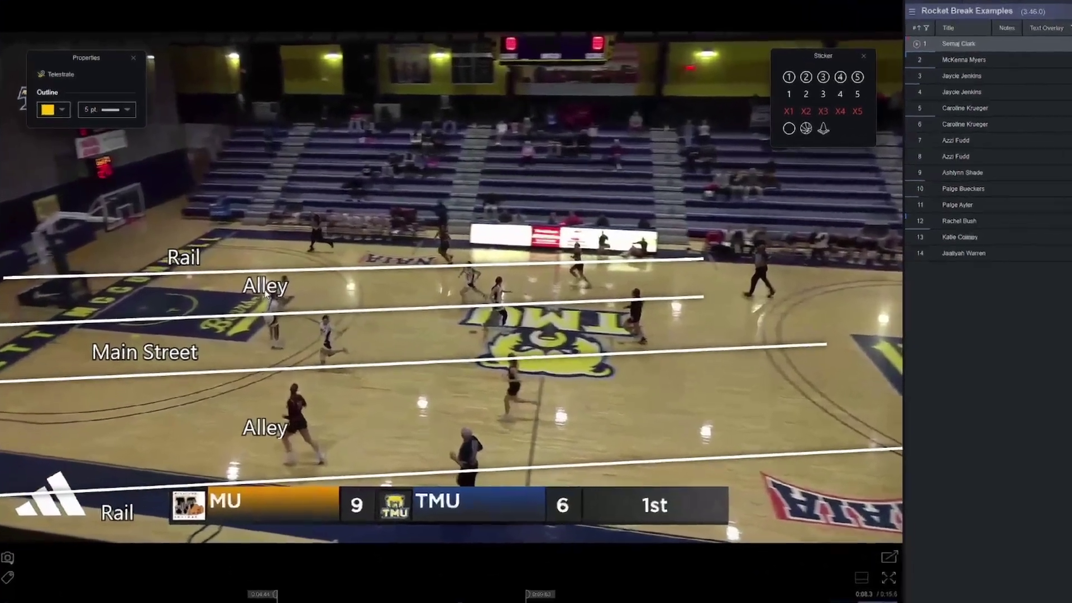
right_click(232, 268)
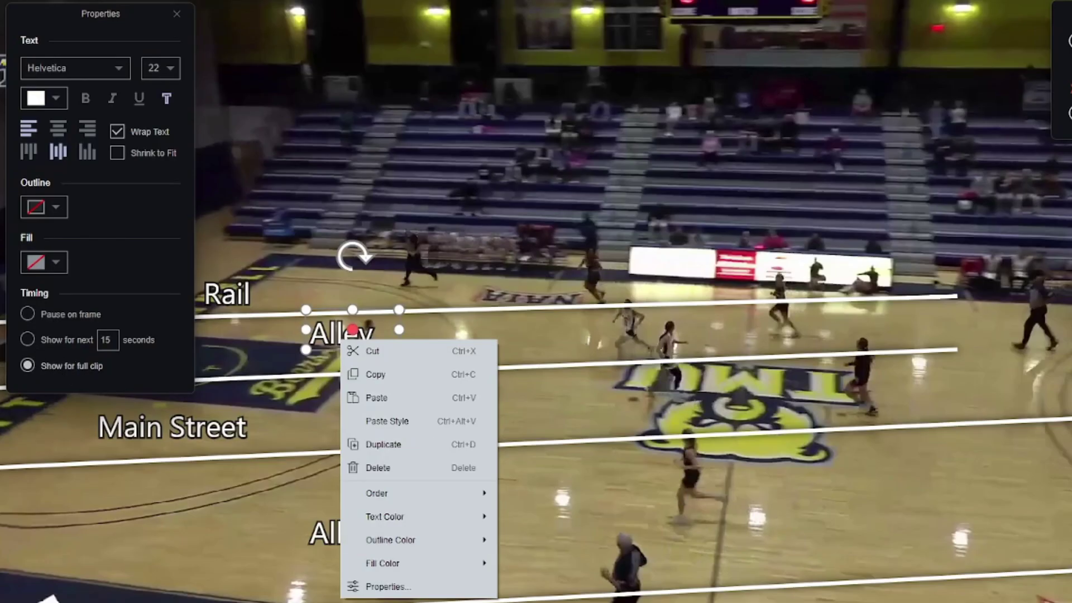
key("Escape")
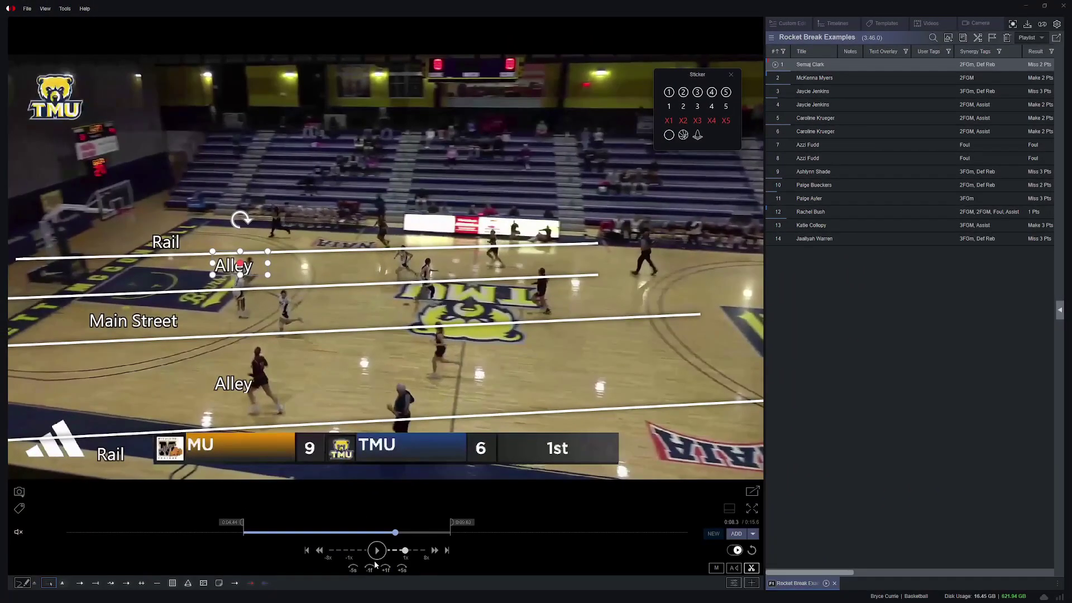
left_click(377, 556)
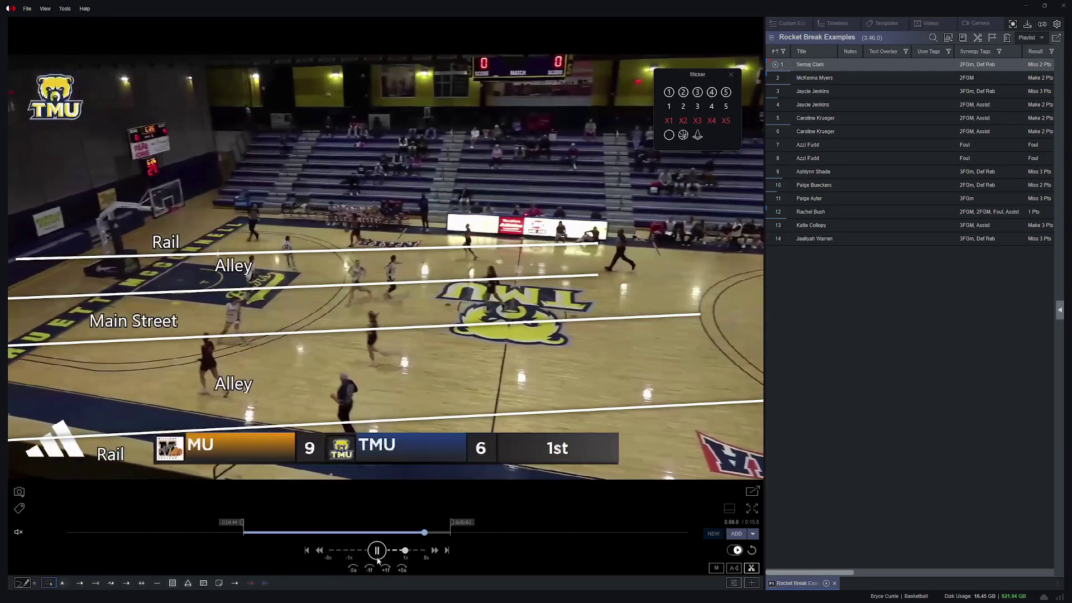